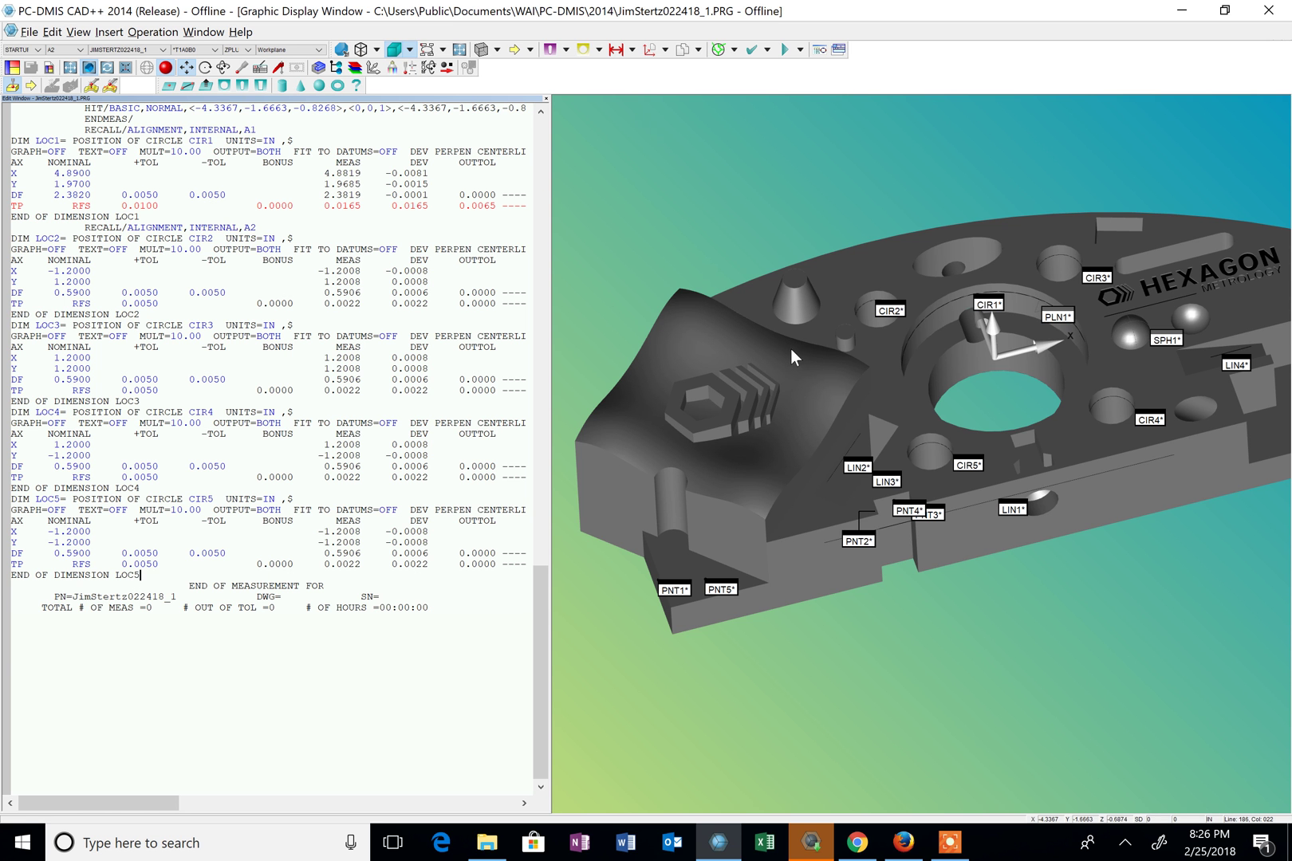
Drag the PNT4 label upward, clear of the PNT3 label, so a leader line shows
drag(908, 504, 912, 482)
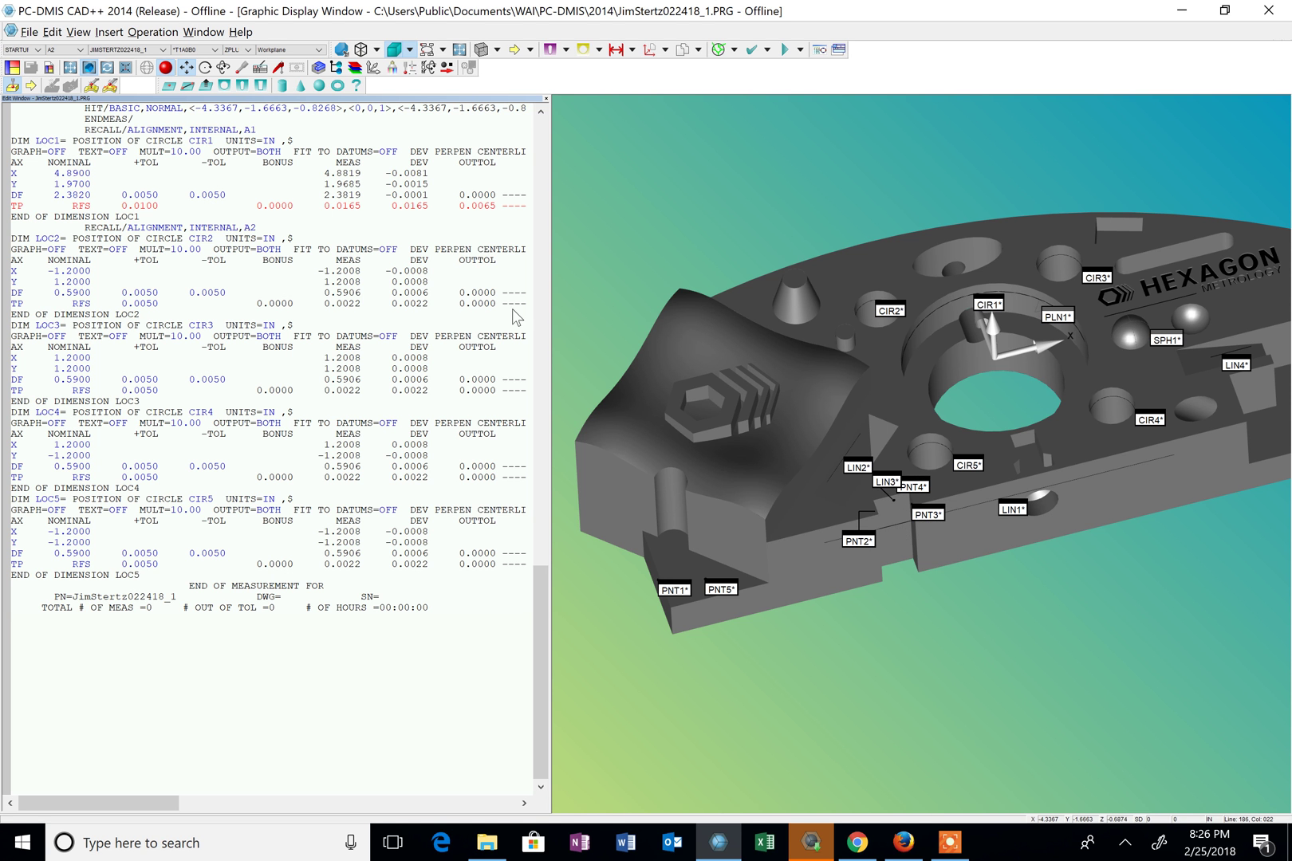
Construct point PNT6 at the midpoint between PNT2 and PNT3
click(110, 32)
mouse_move(155, 124)
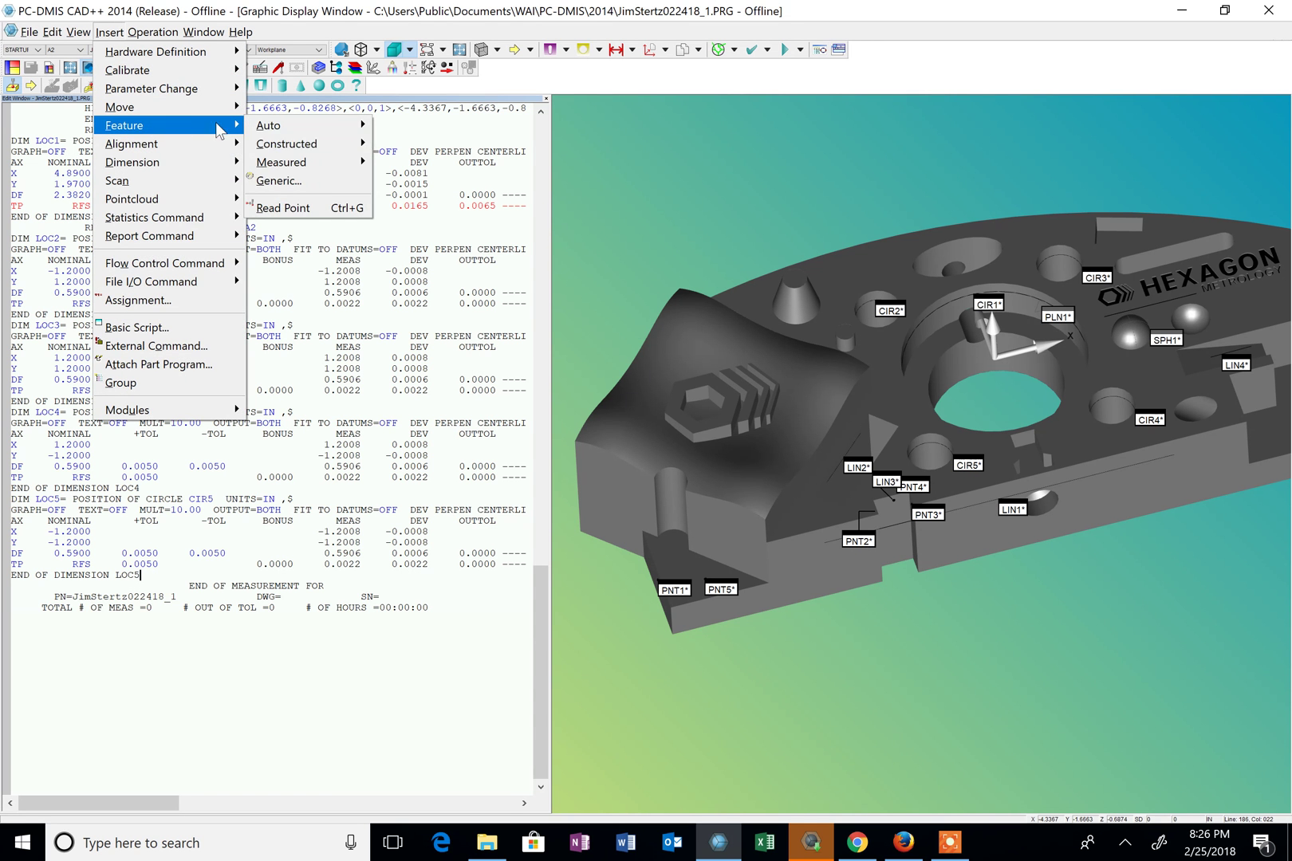
mouse_move(323, 152)
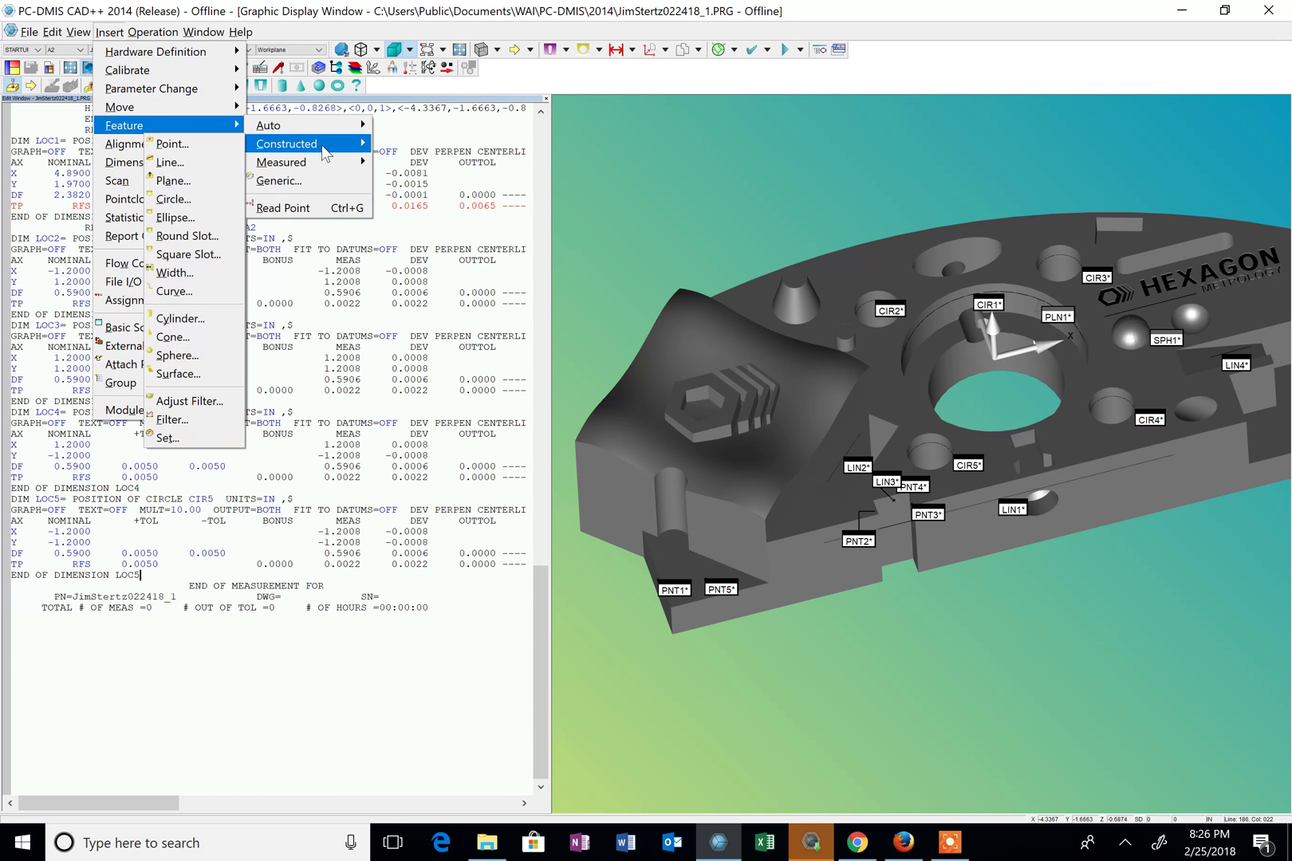
click(205, 145)
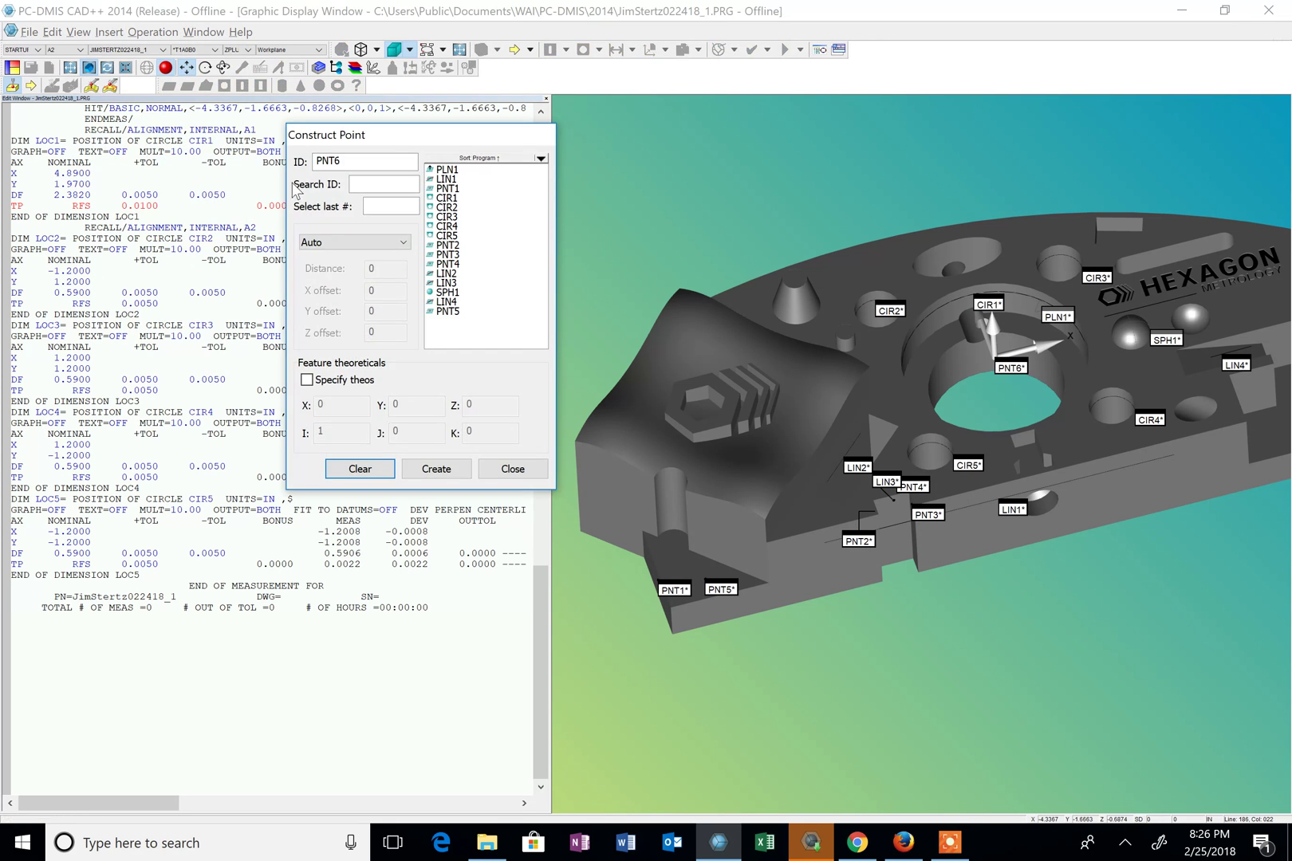
click(464, 245)
click(464, 254)
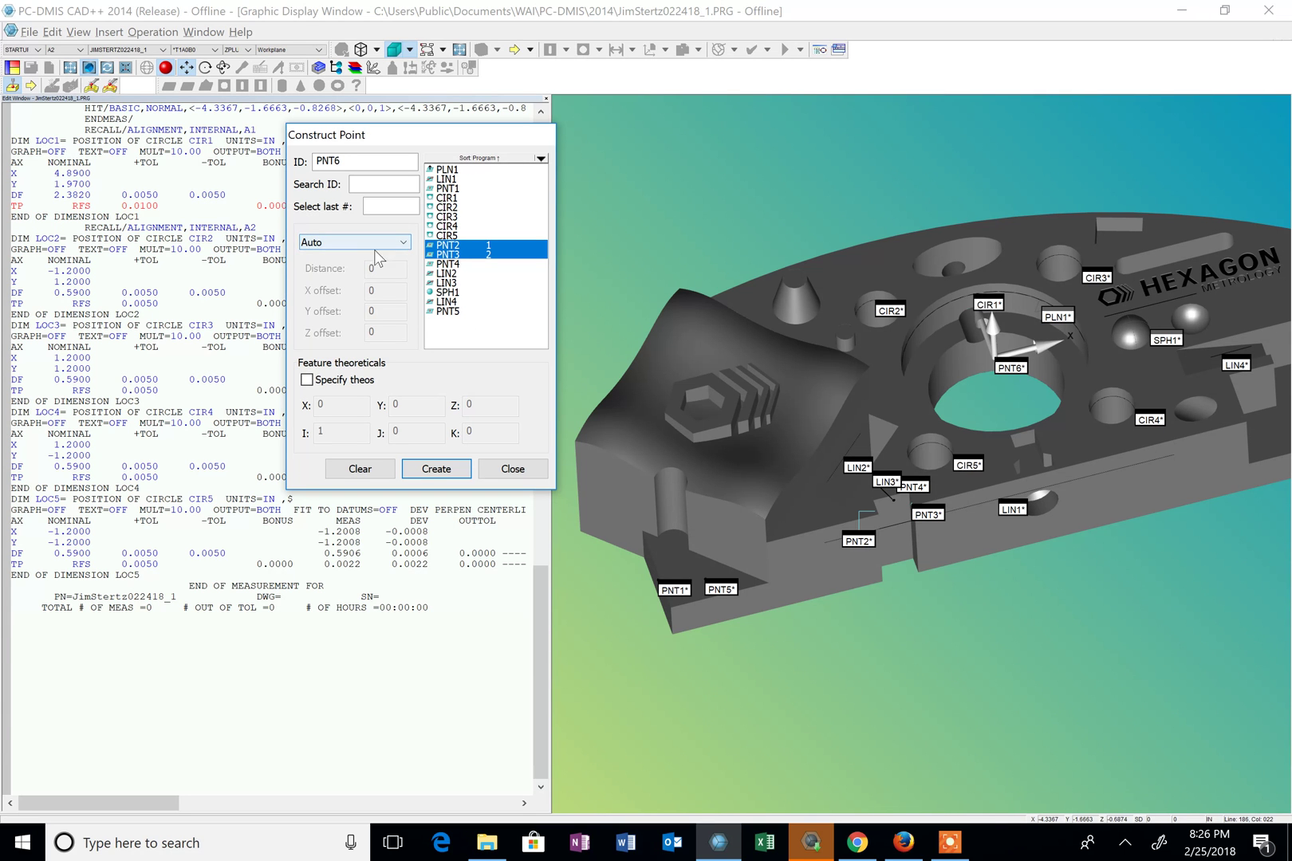
click(439, 469)
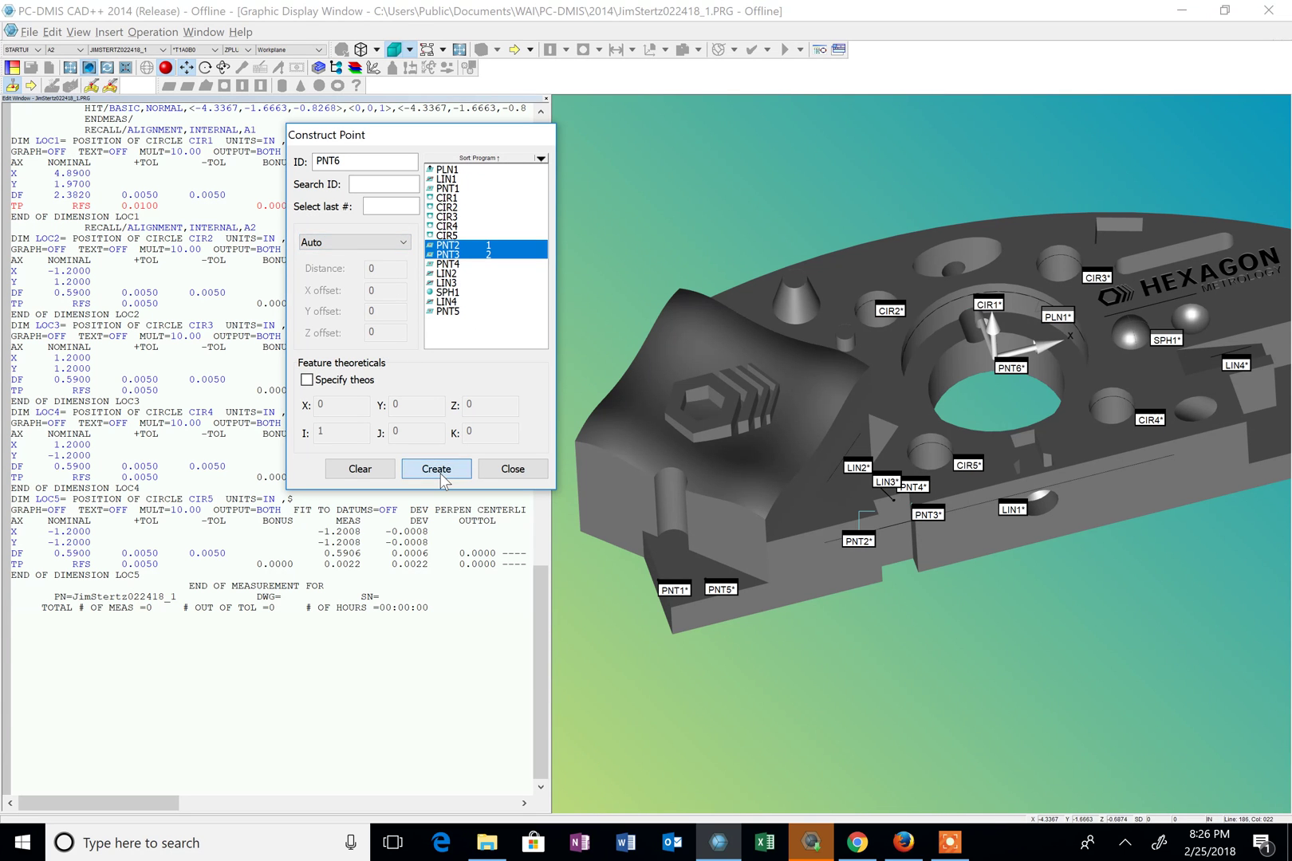
click(510, 469)
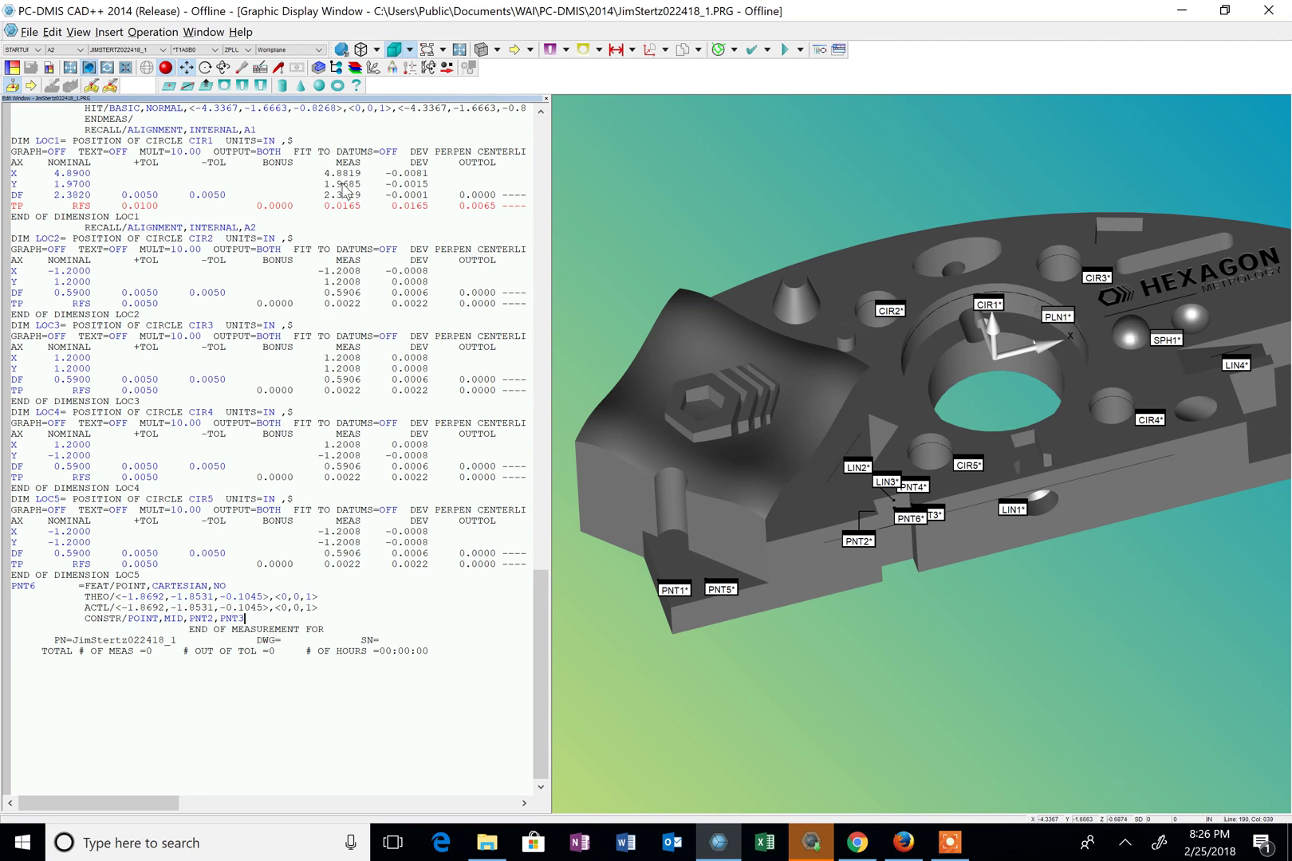
Add LOC6, an X-only location dimension of PNT6 (nominal -1.8692, ±0.0020)
click(110, 31)
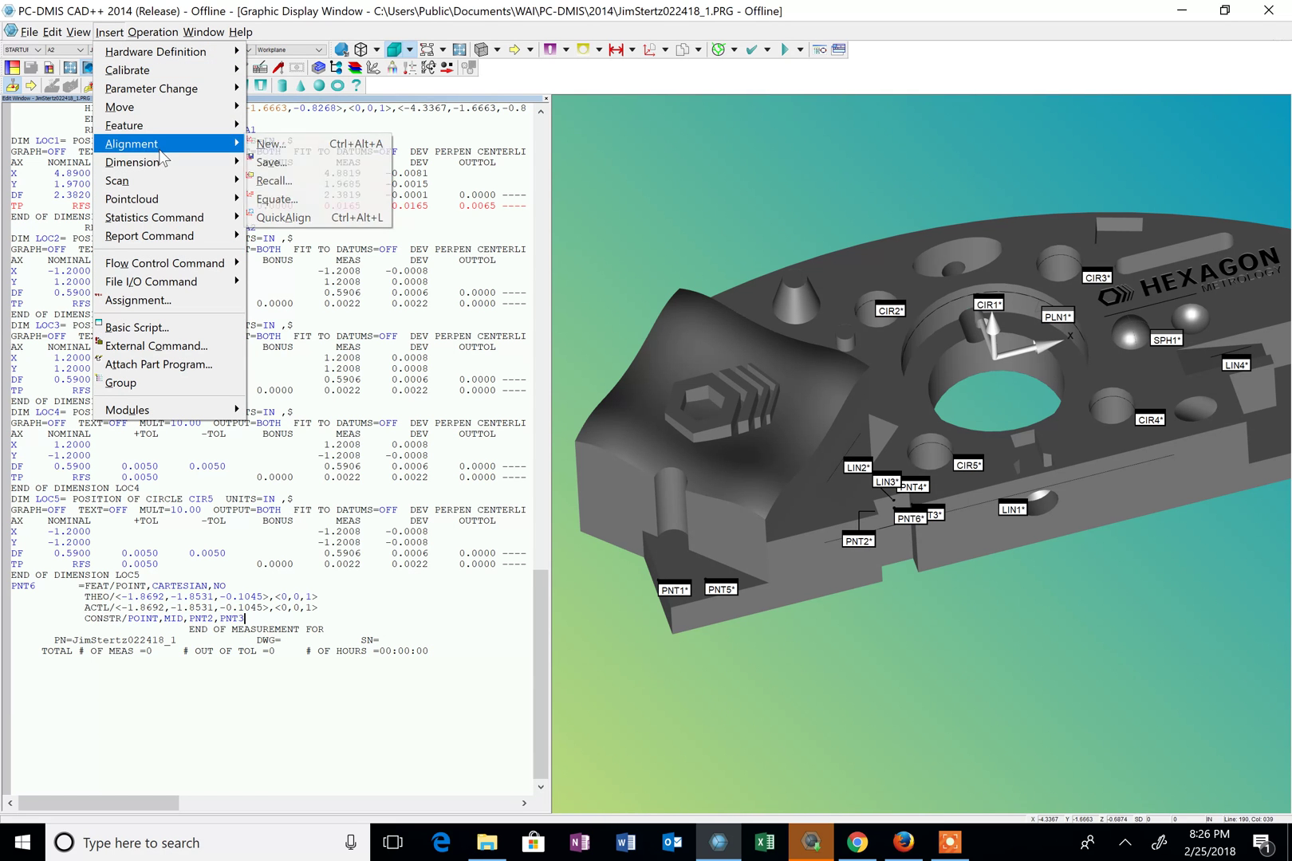
mouse_move(167, 162)
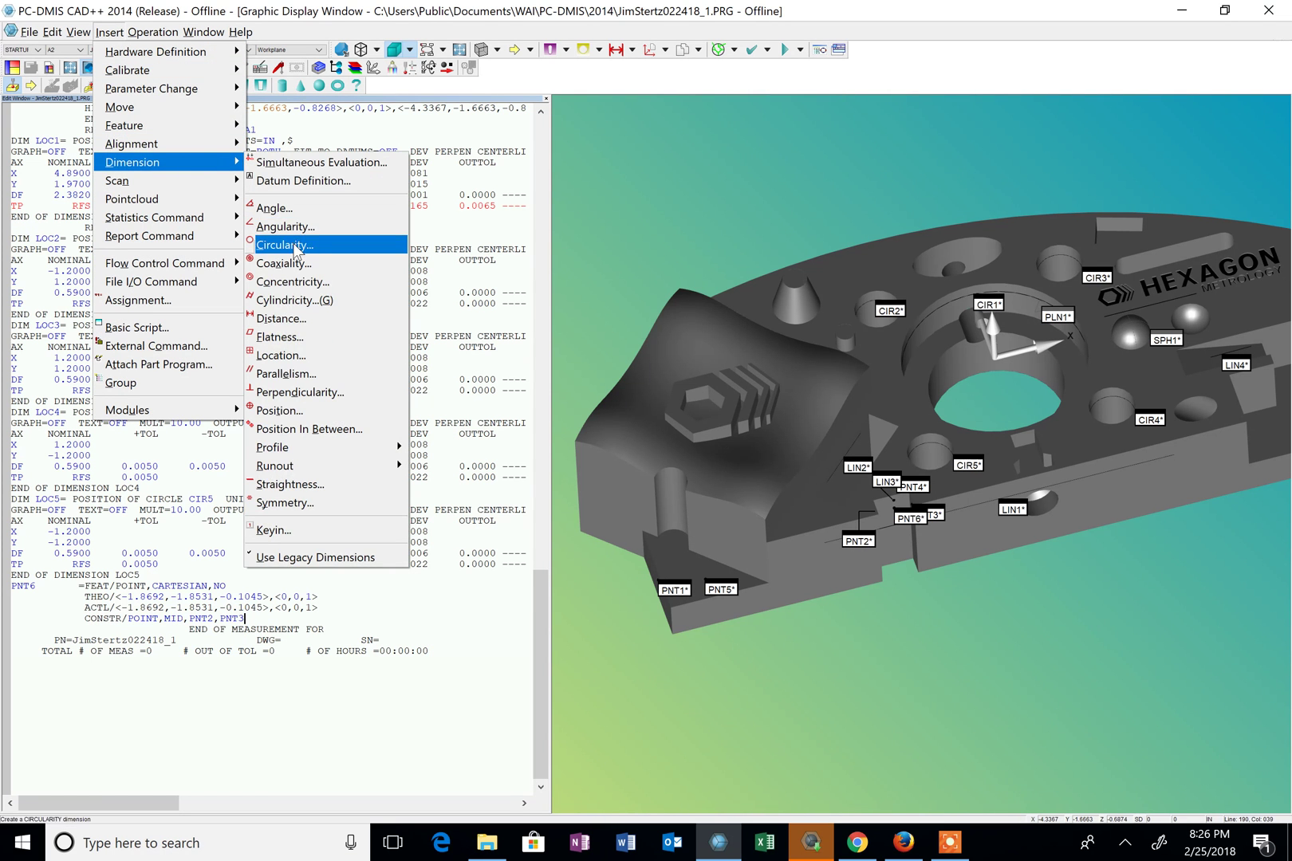
click(352, 354)
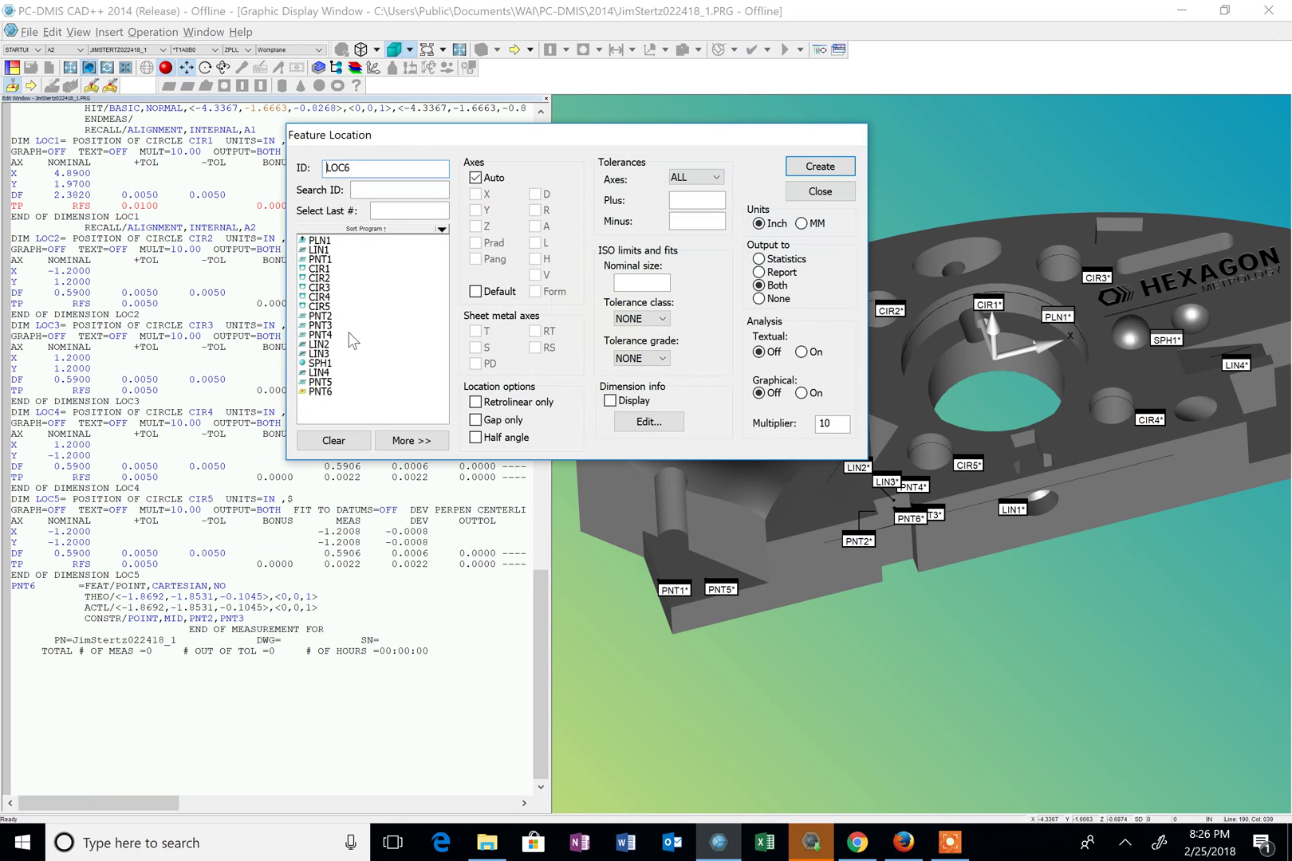
click(333, 392)
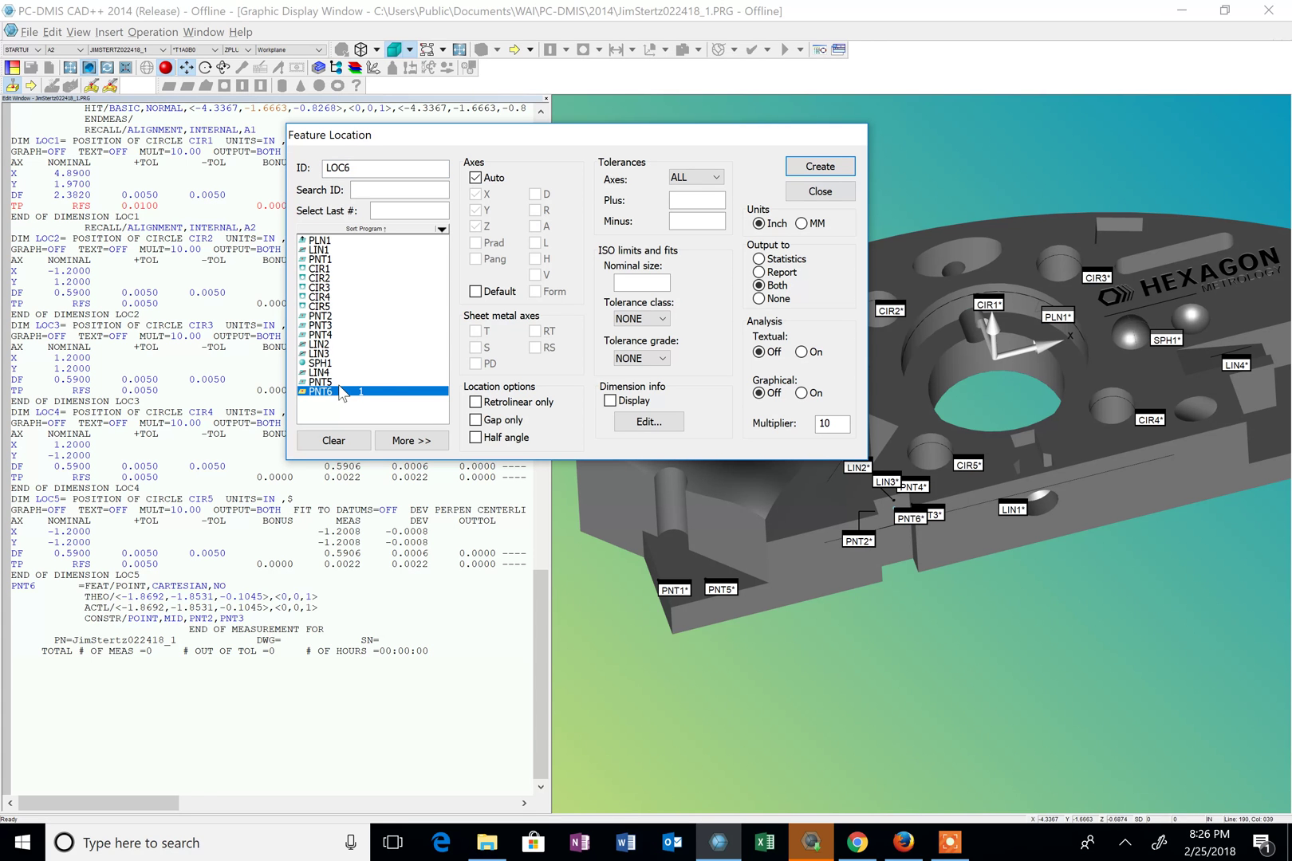
click(493, 178)
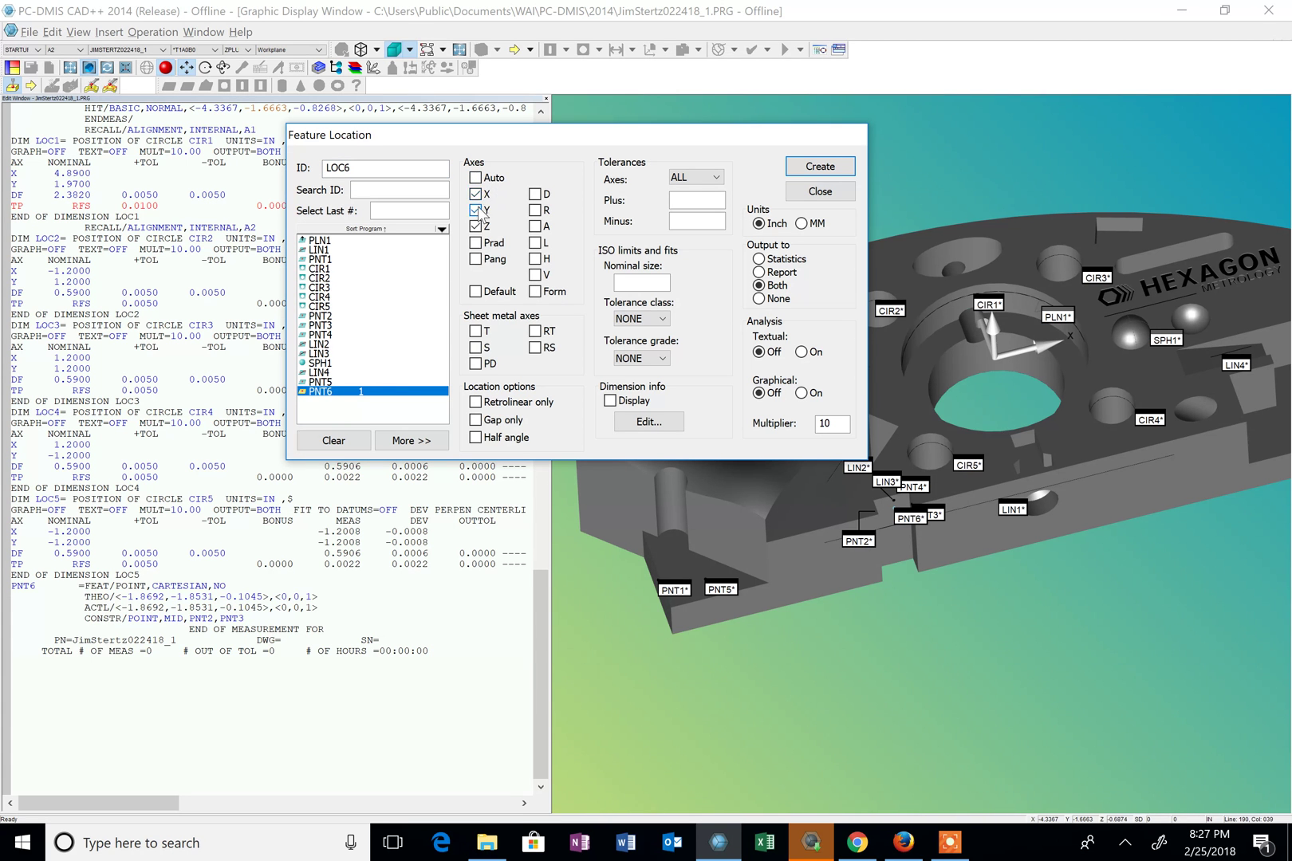
click(476, 210)
click(829, 169)
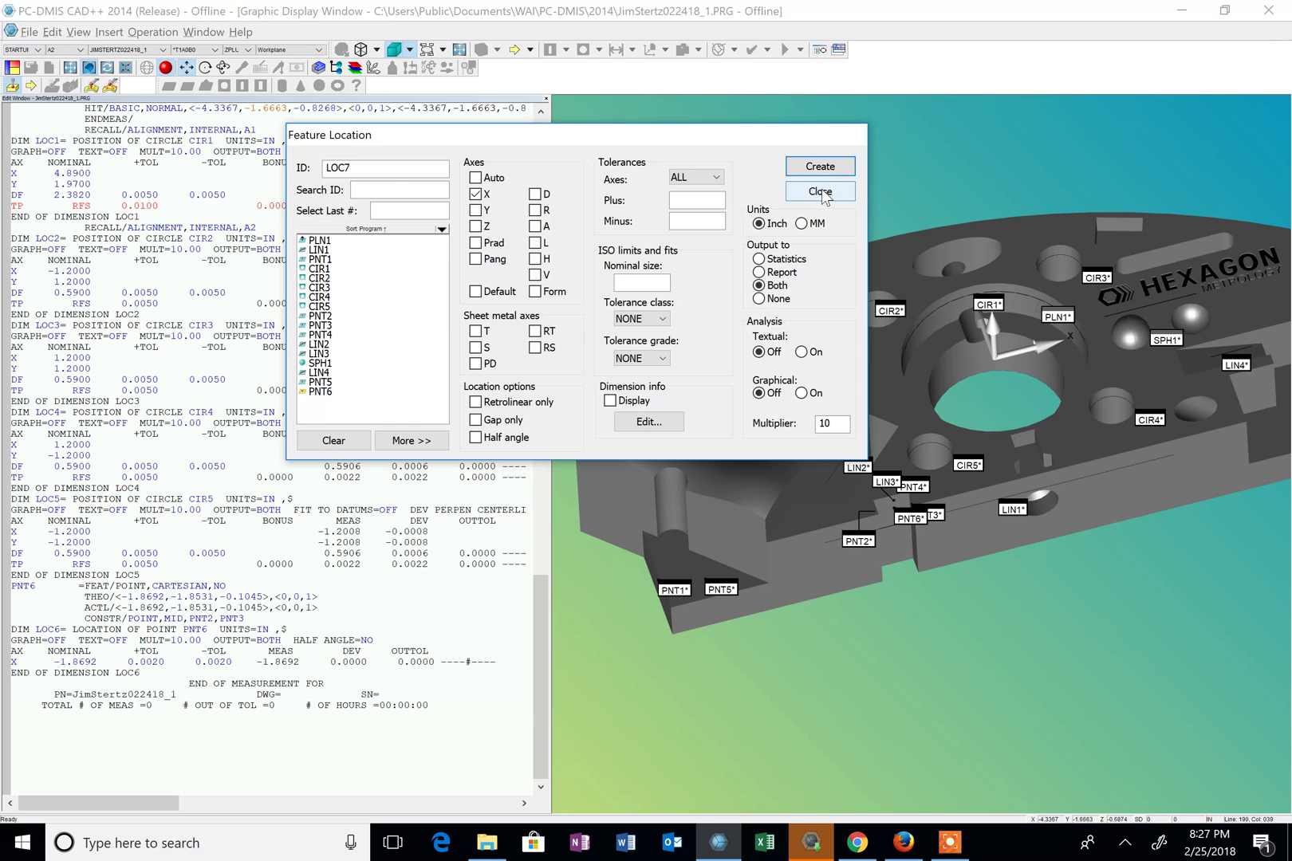
click(821, 193)
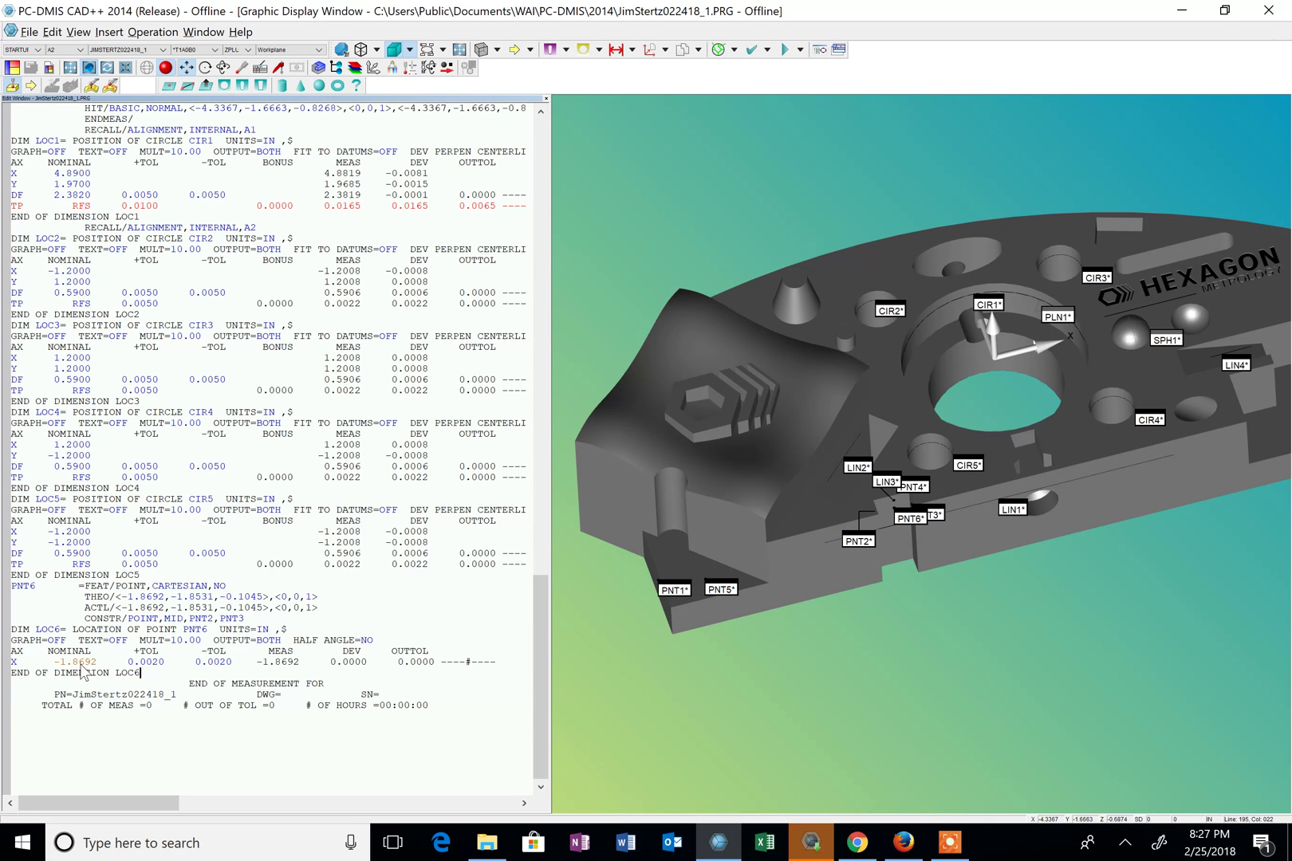
Set LOC6's X nominal to 1.870 with +0.005 and -0.01 tolerances
click(30, 662)
key(Tab)
text(1.870)
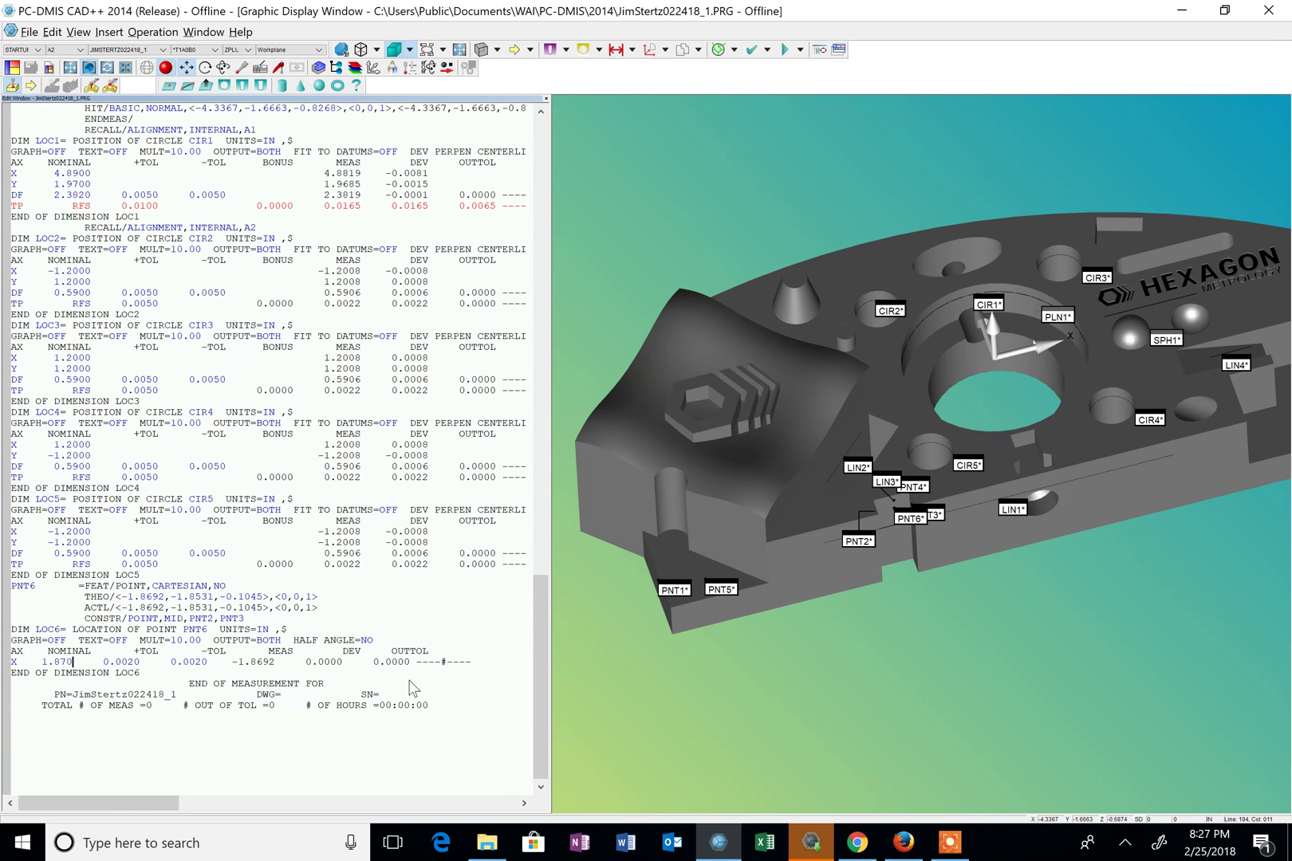
key(Tab)
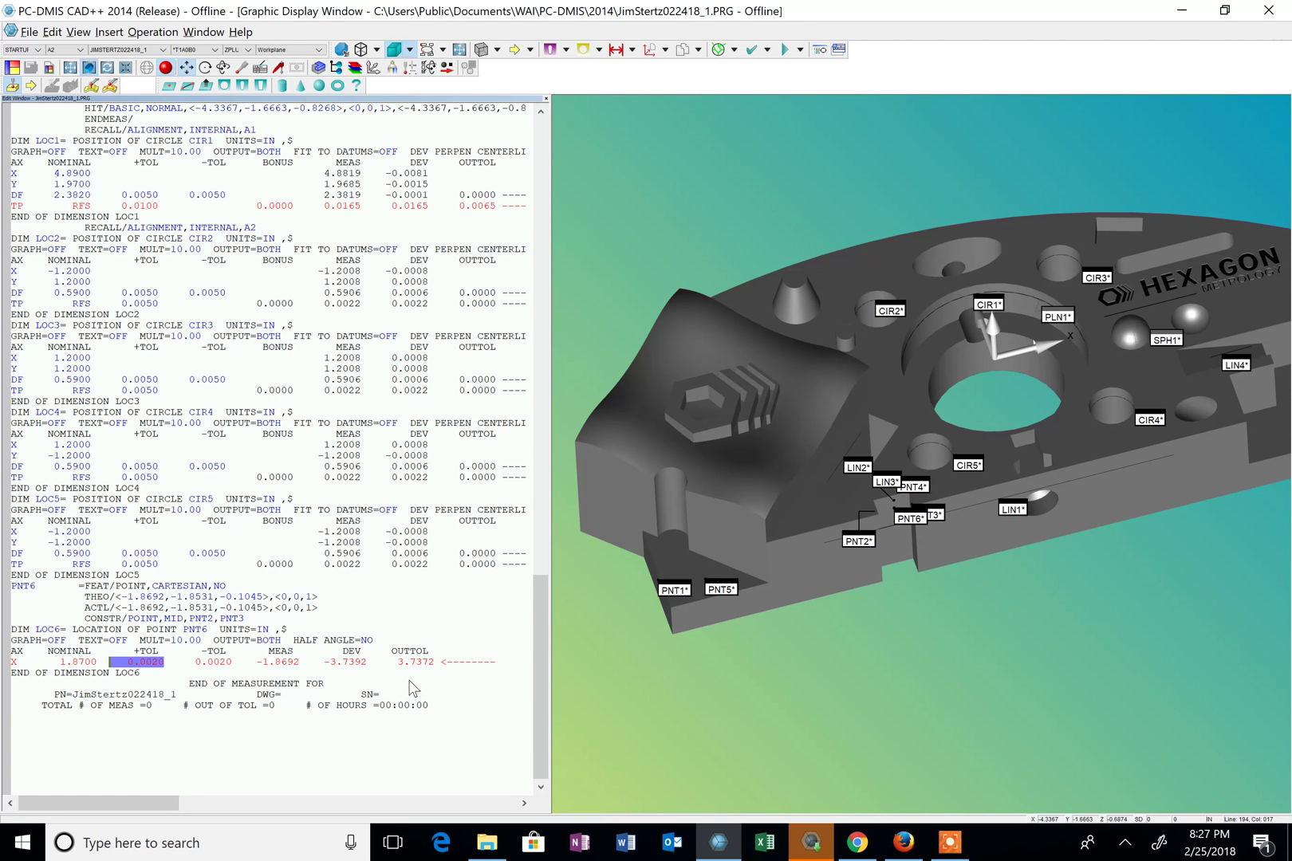
text(.005)
key(Tab)
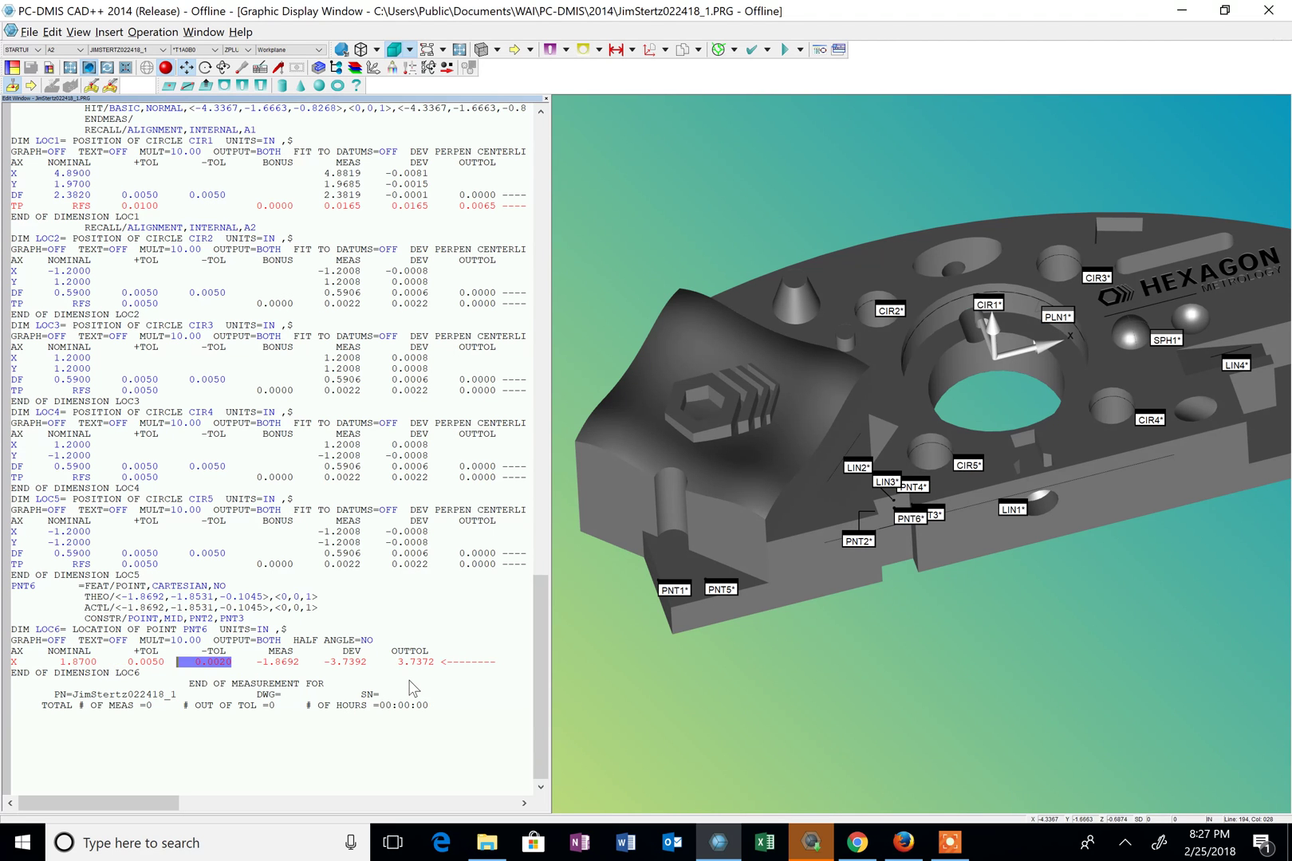
text(-.01)
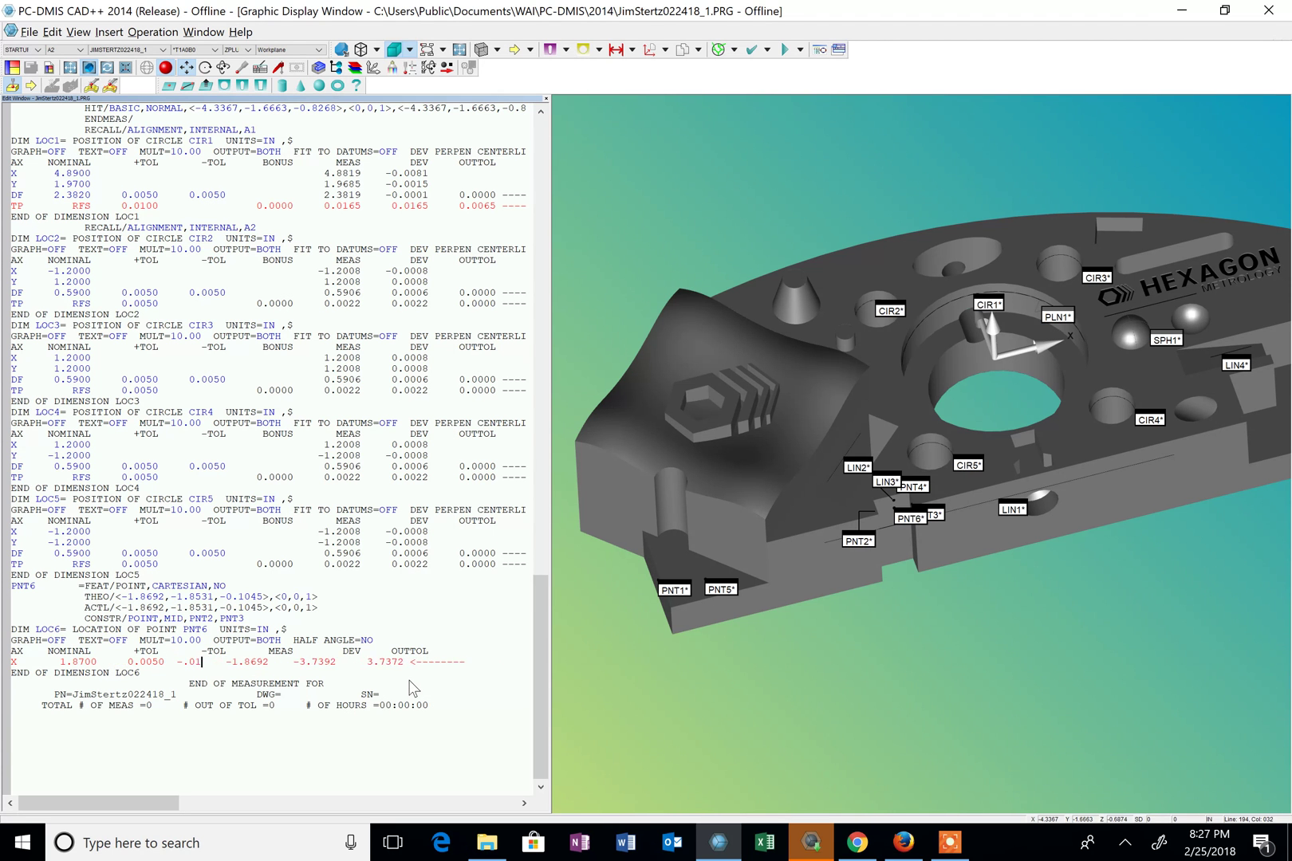
key(Return)
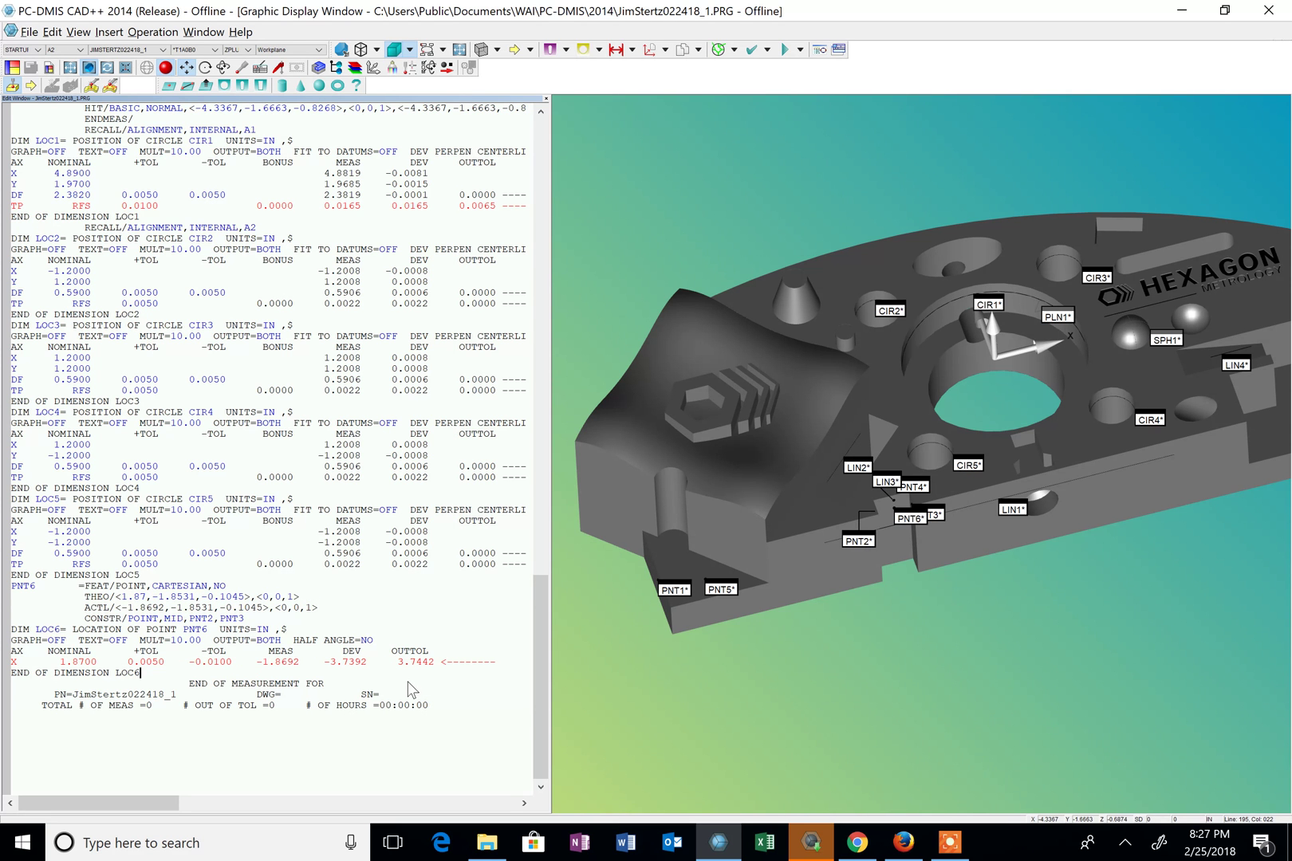
Make the LOC6 X nominal negative, -1.870, so the measurement is in tolerance
click(60, 663)
text(-)
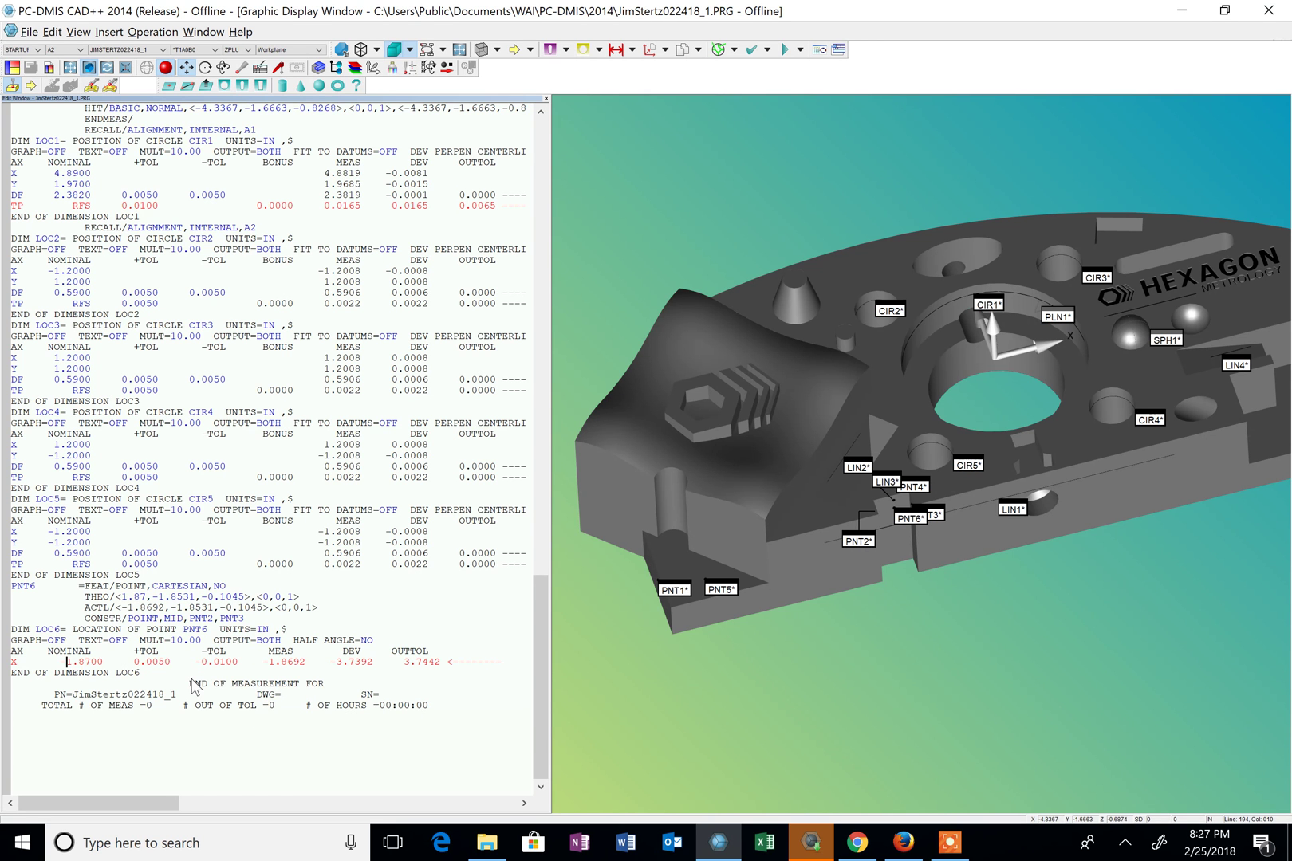
click(171, 677)
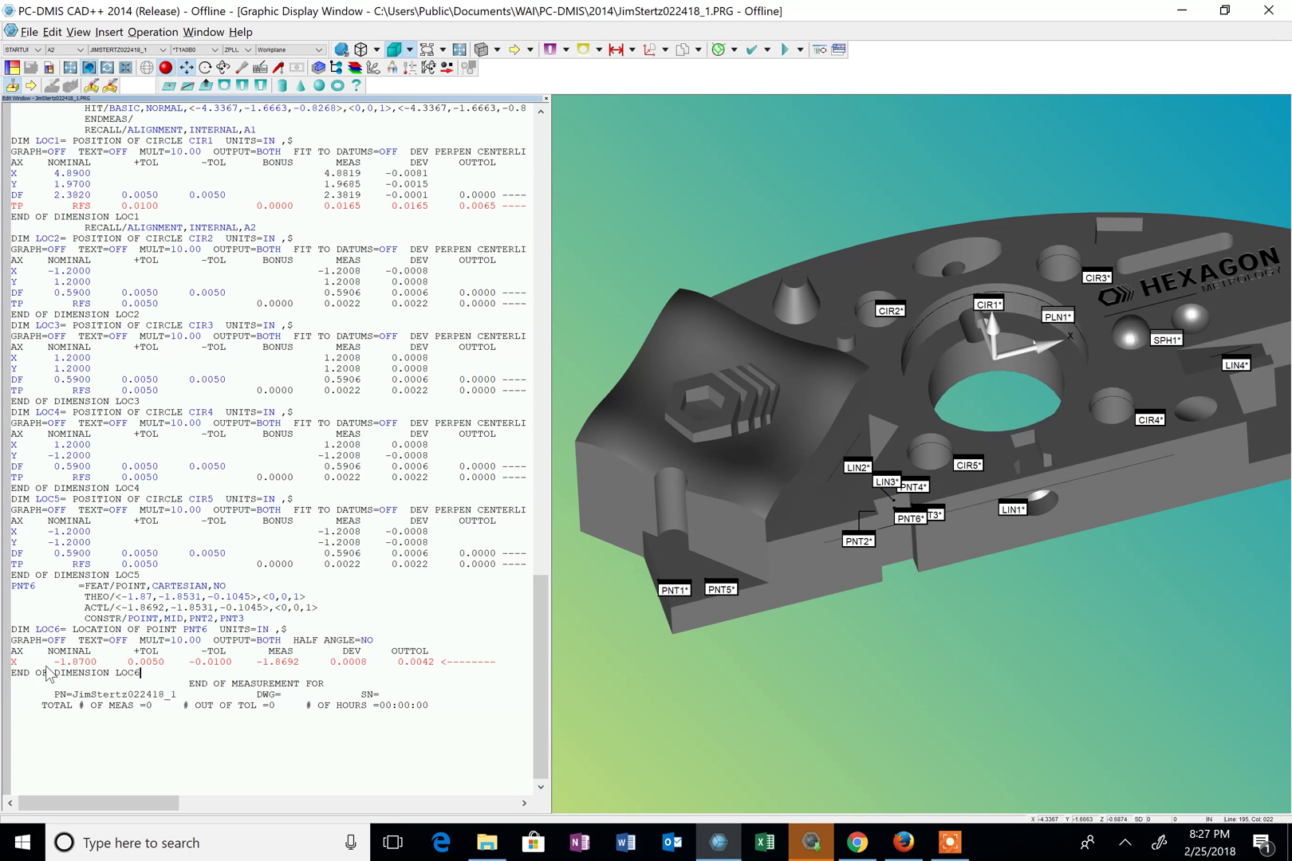
click(936, 845)
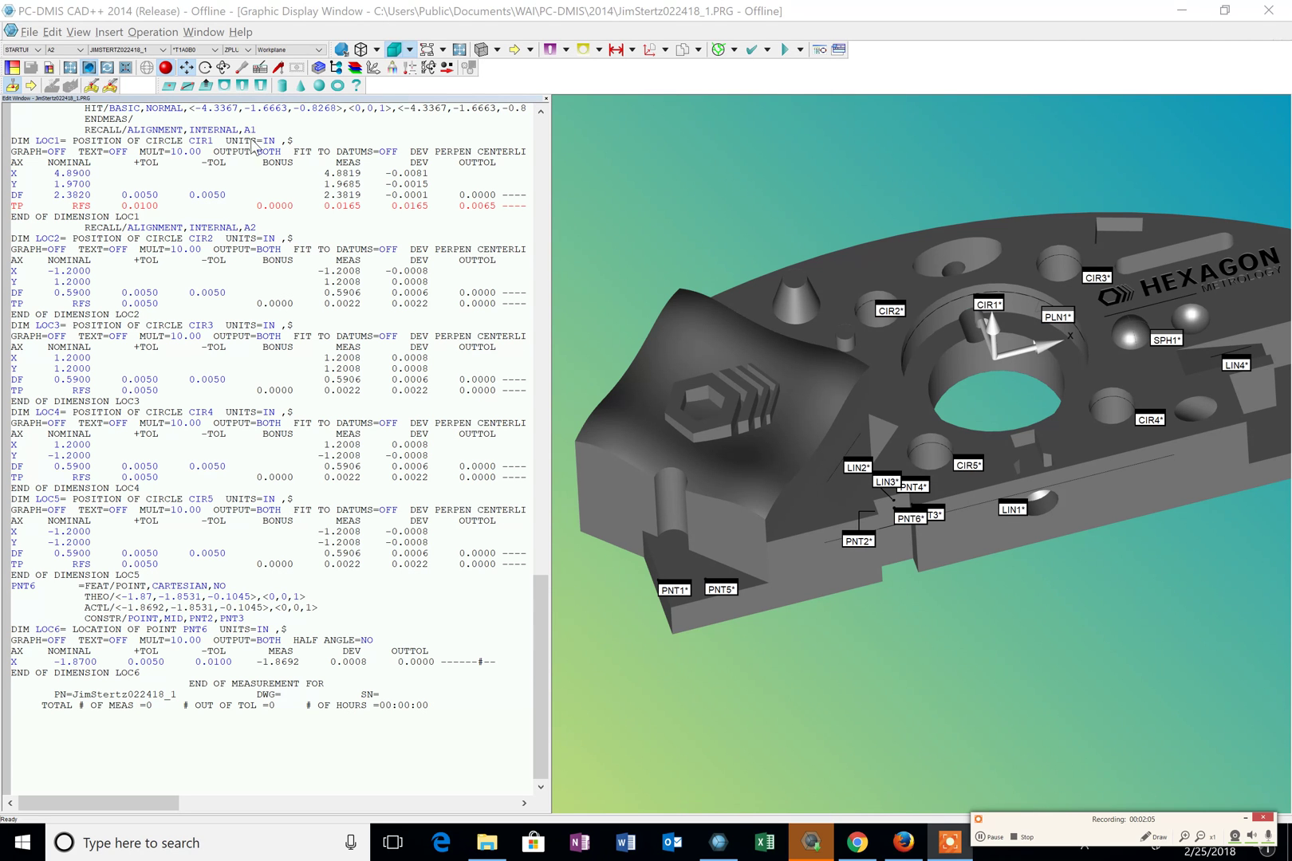
Add DIST1, a 2D distance from PNT2 to PNT3 parallel to the feature, nominal 0.4724 ±0.0004
click(110, 33)
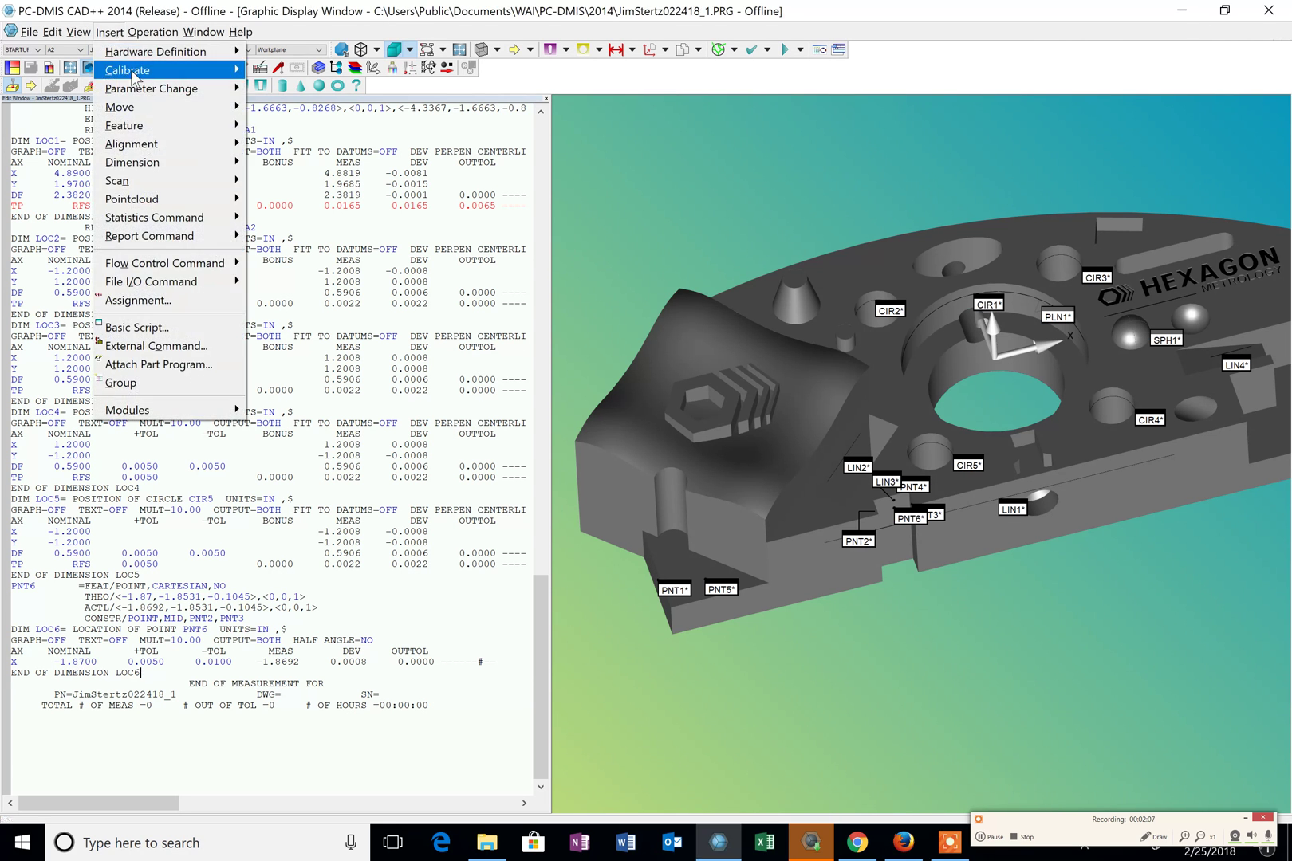
mouse_move(199, 169)
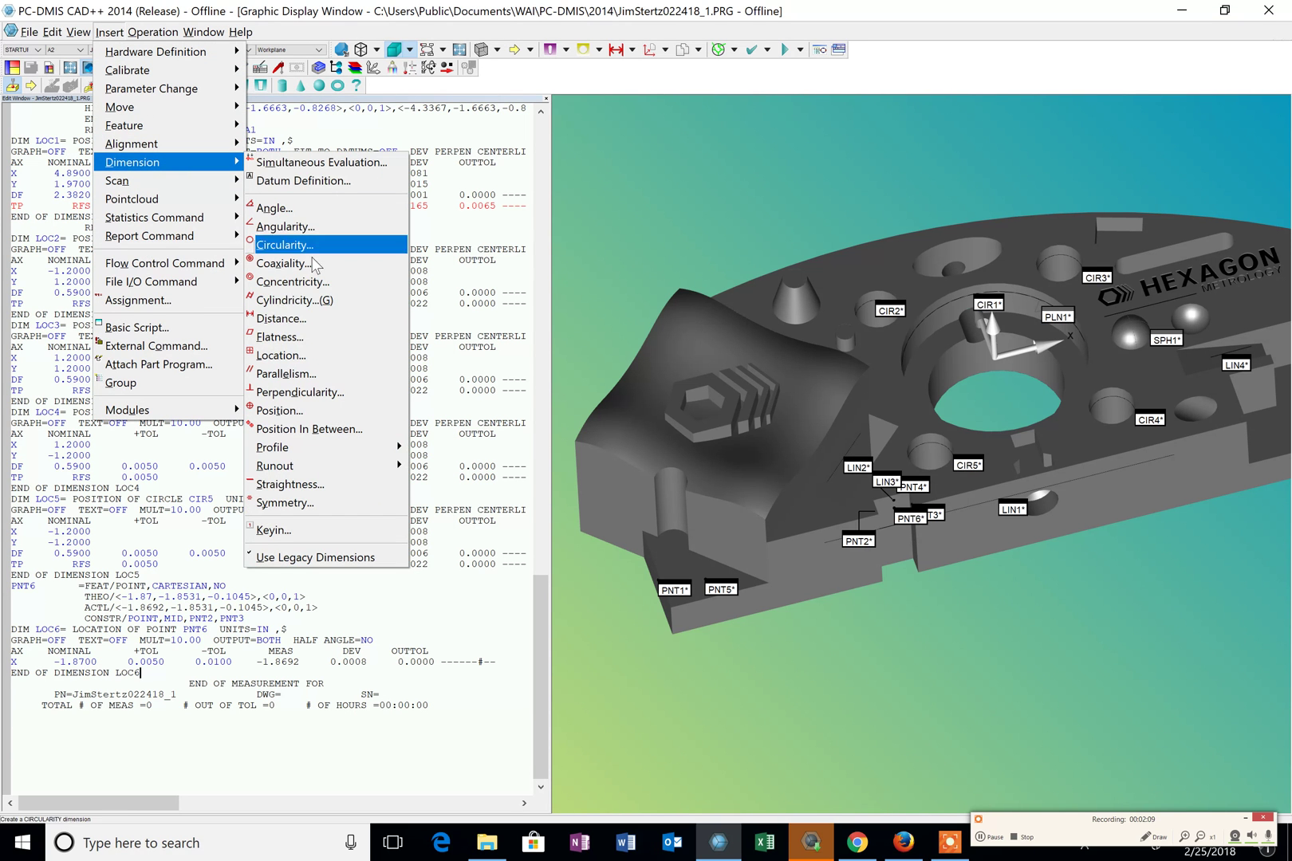
click(283, 319)
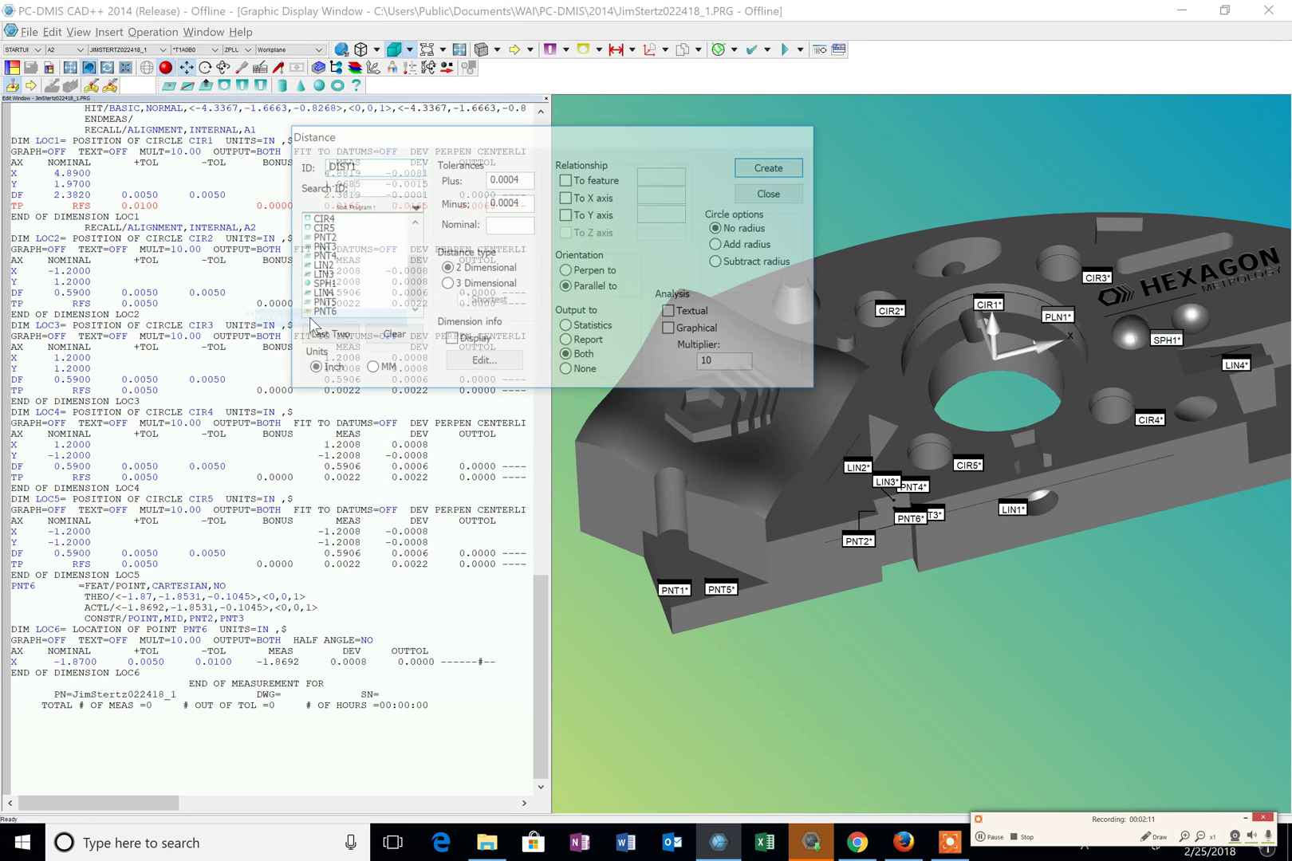
click(337, 238)
click(347, 248)
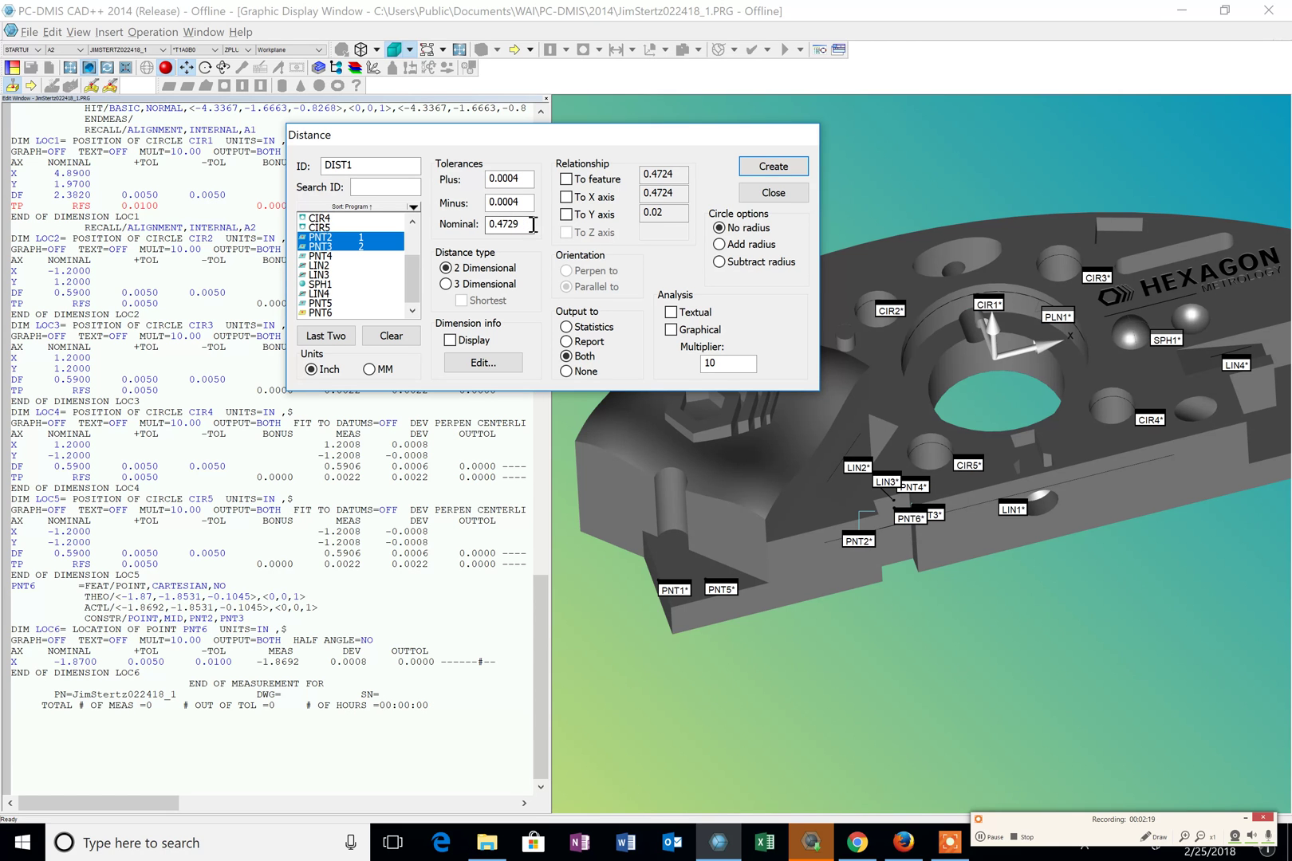
click(566, 179)
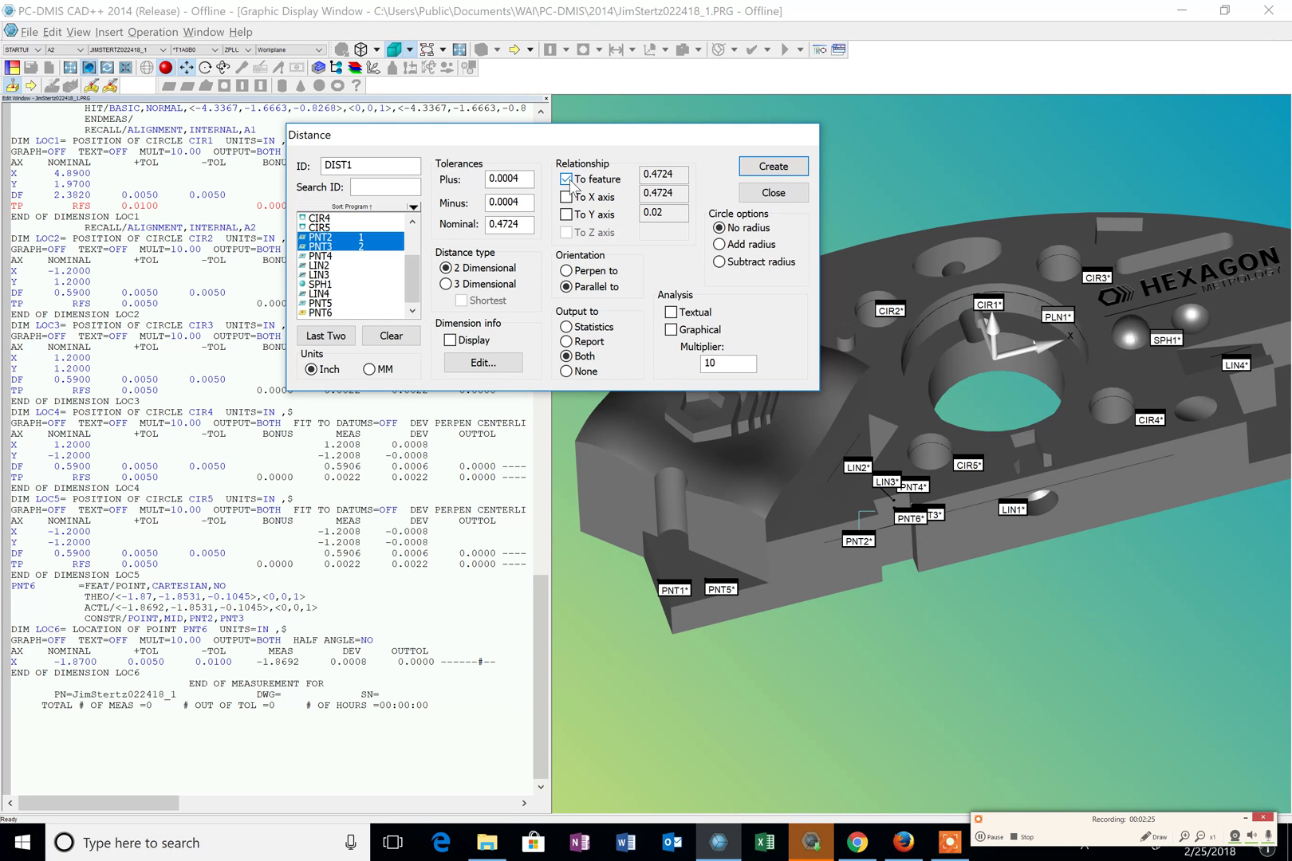
click(775, 169)
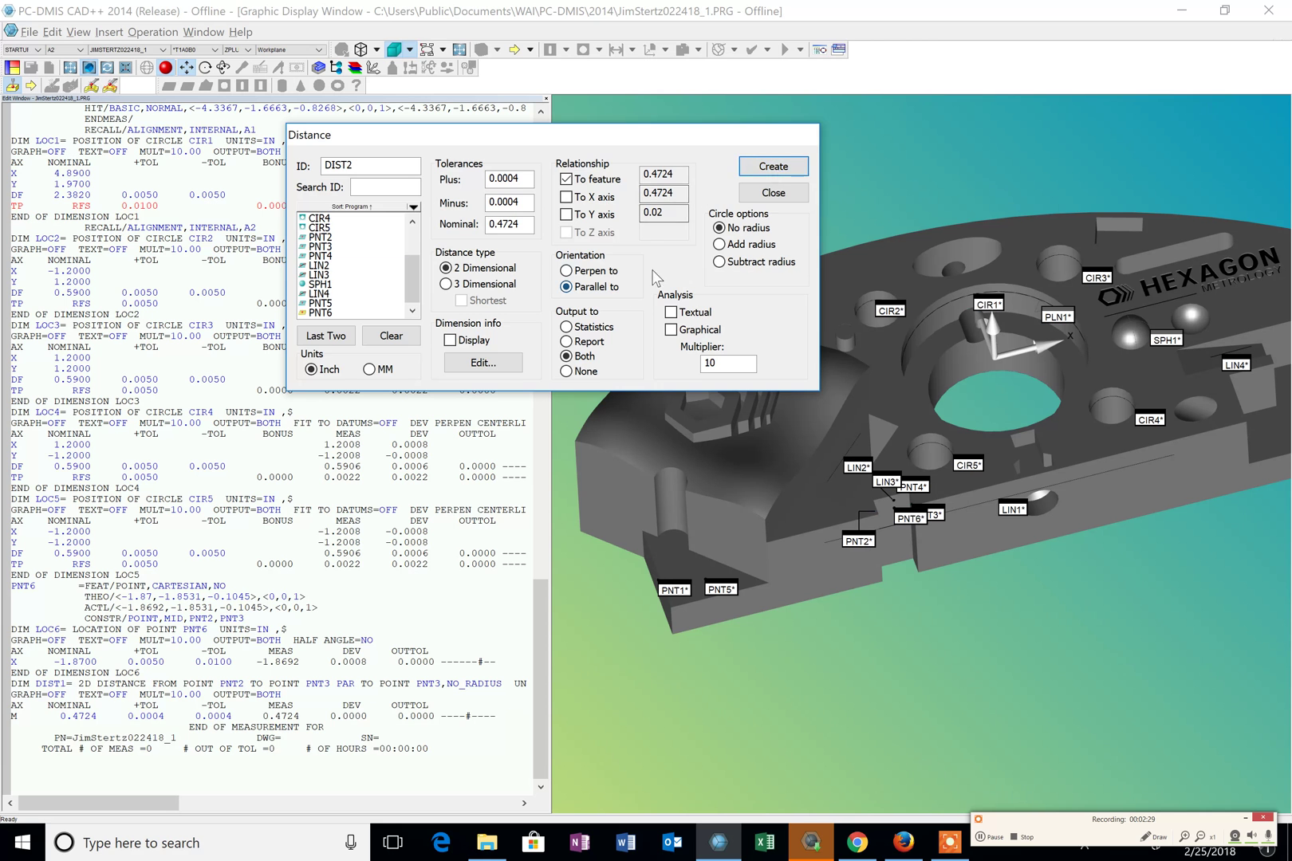
click(771, 193)
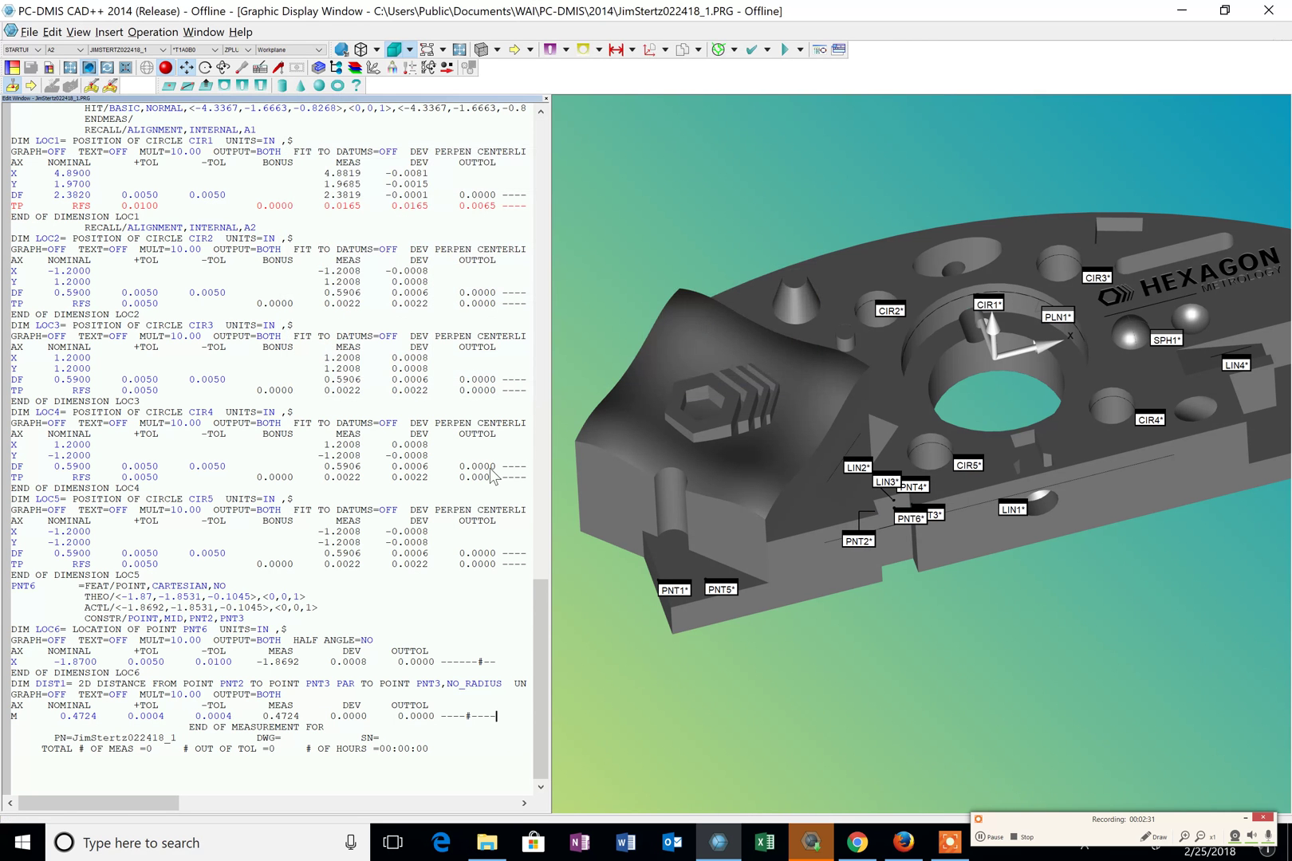
scroll(541, 654, up, 1)
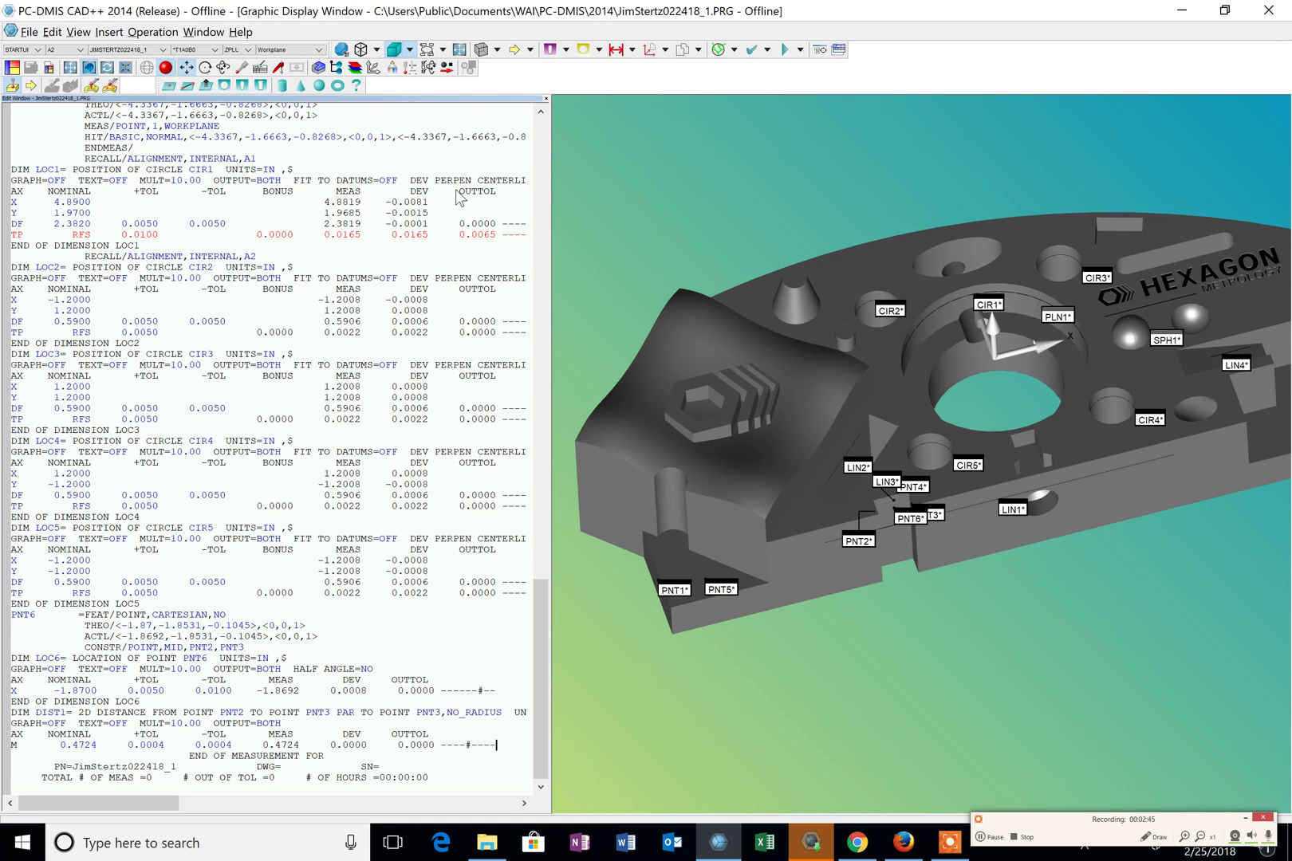
Insert a recall of alignment A1 right after DIST1
click(110, 32)
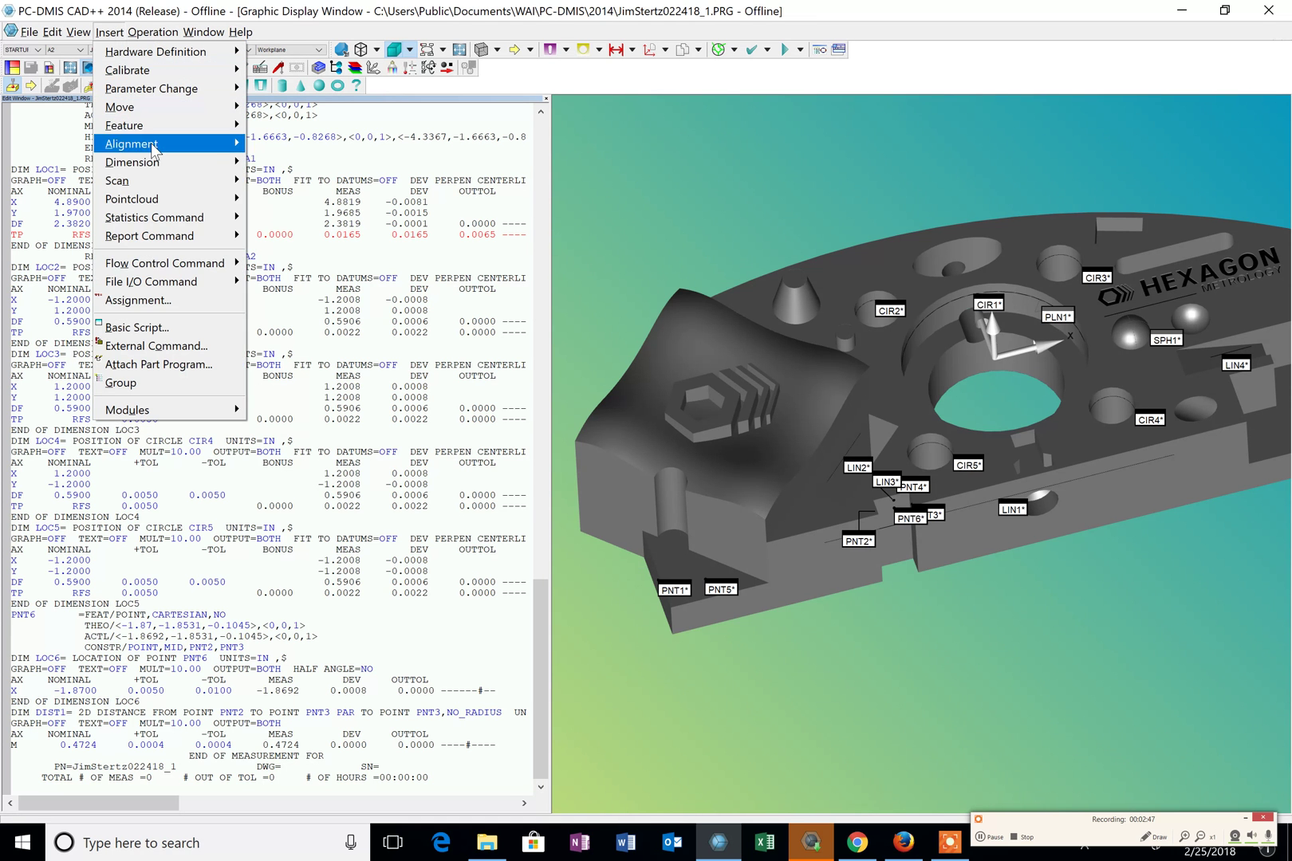
mouse_move(188, 157)
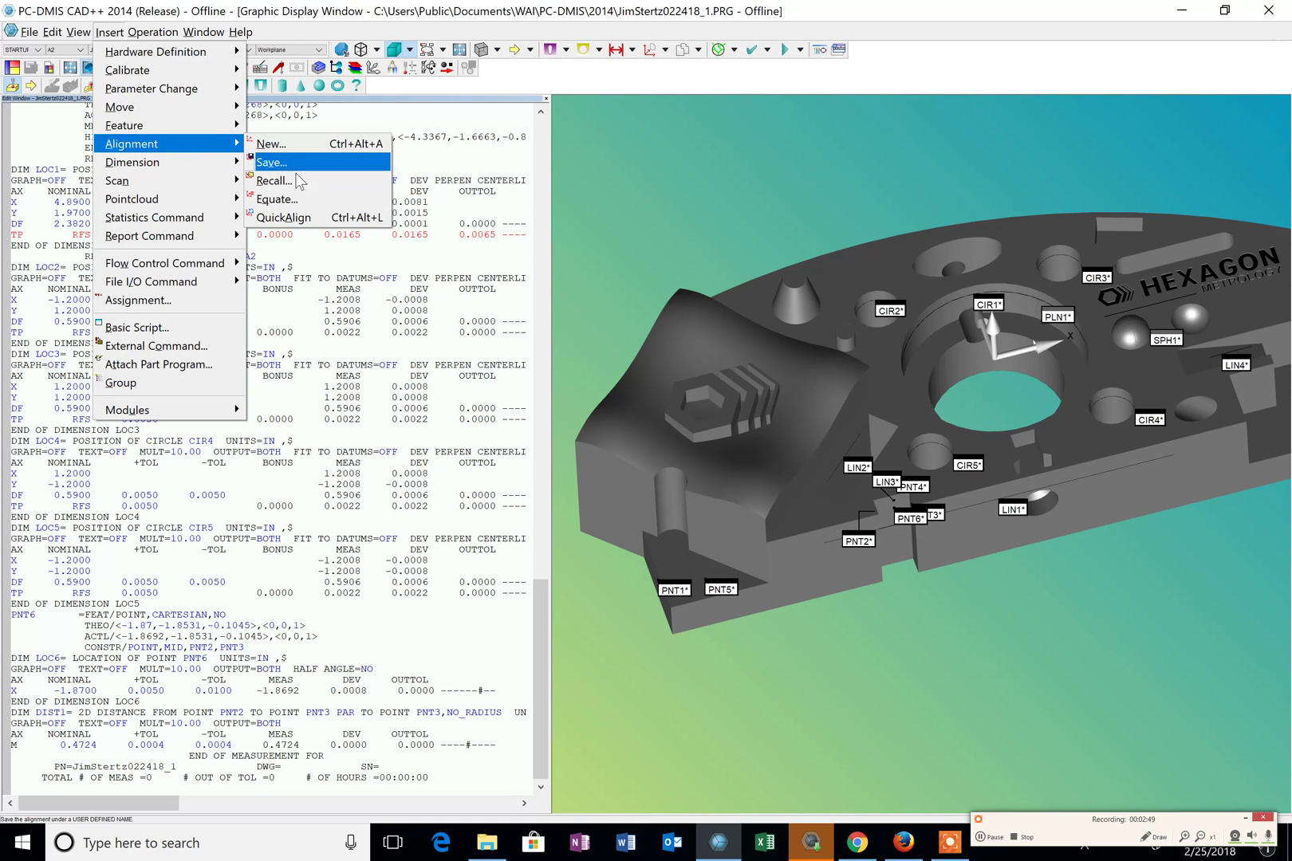
click(307, 182)
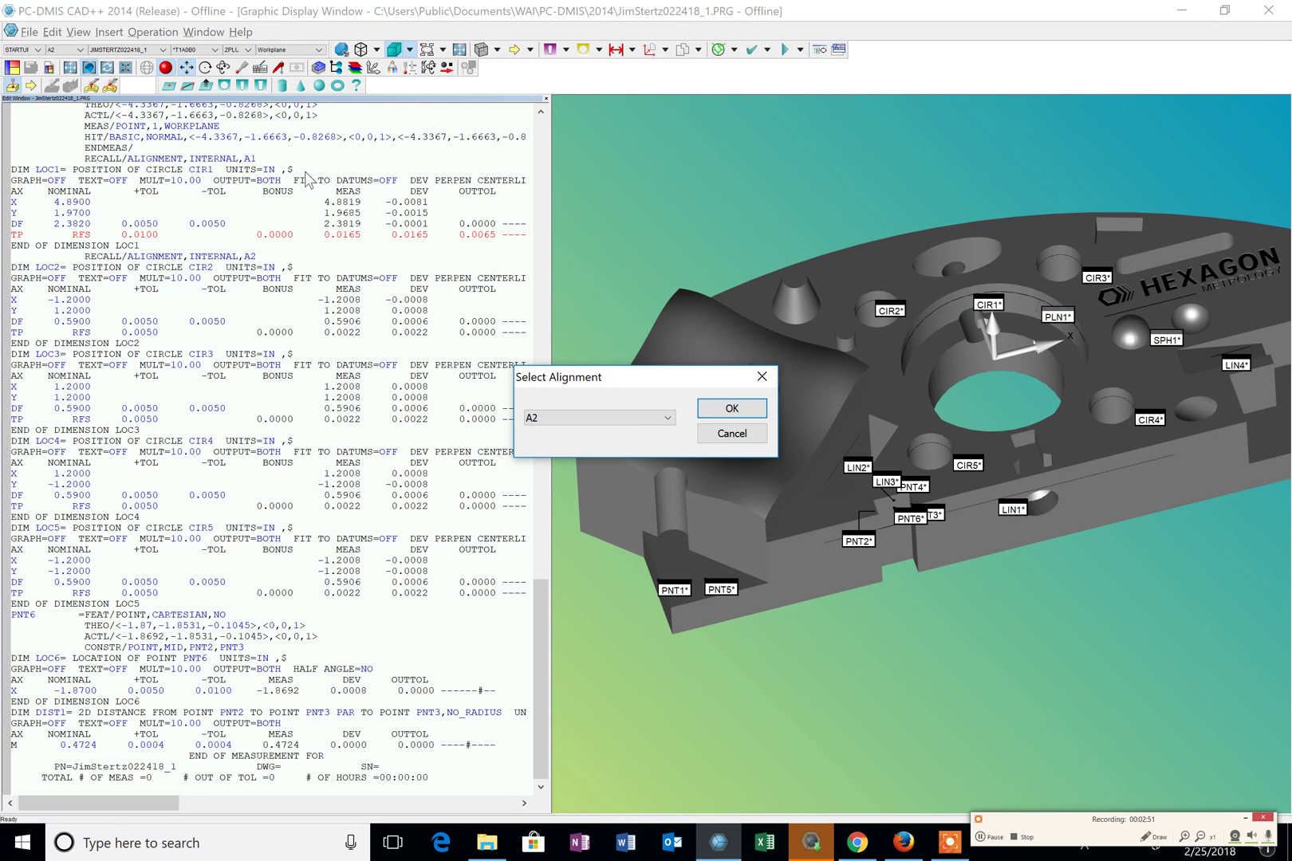
click(651, 418)
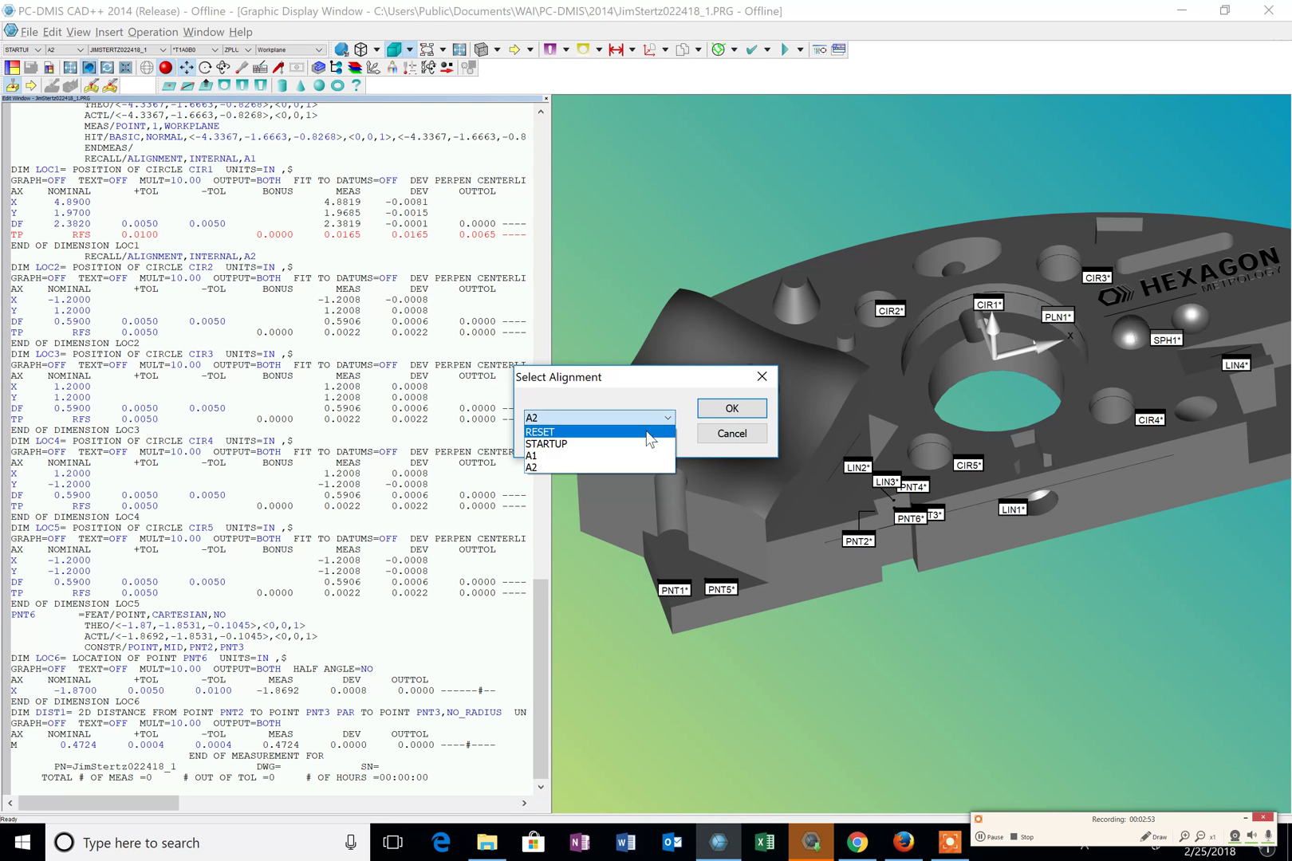
click(611, 455)
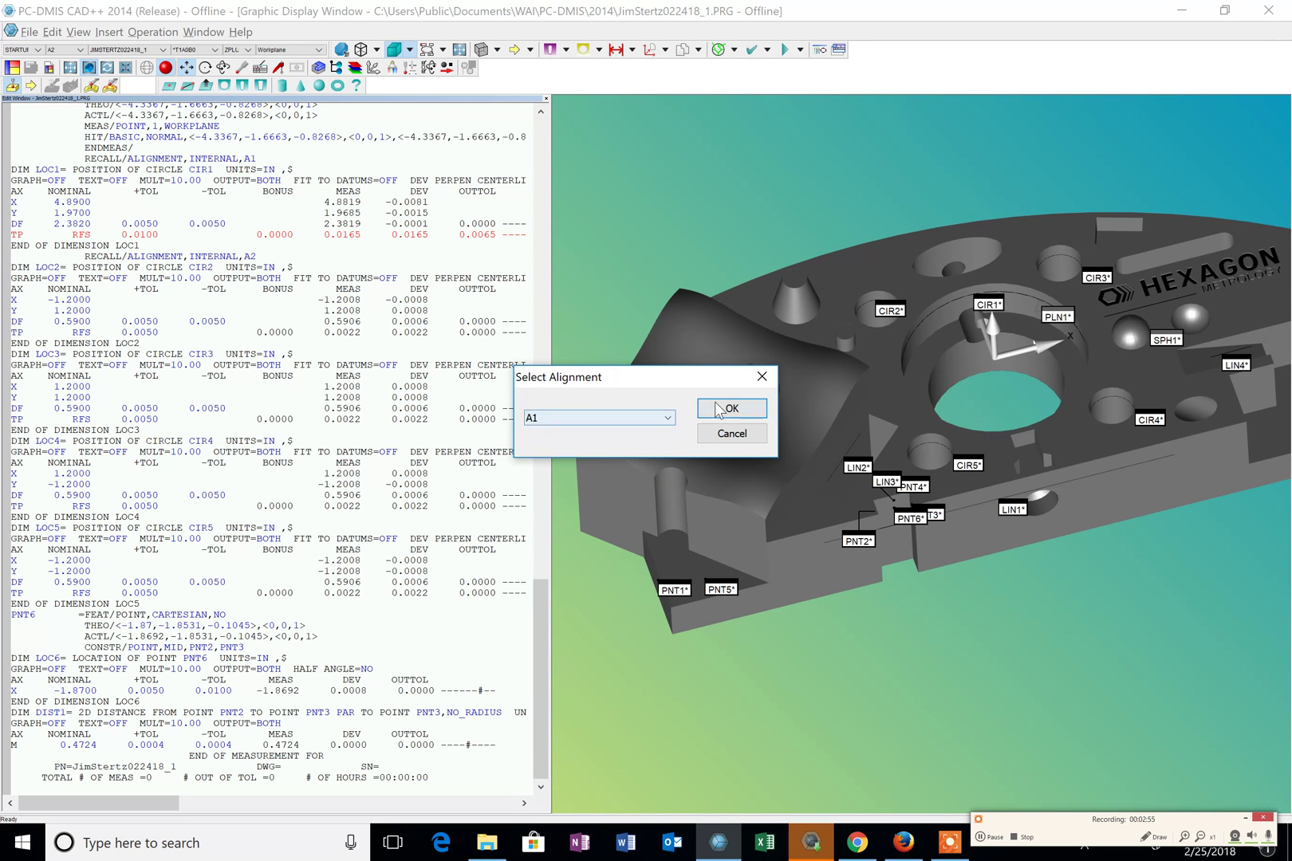
click(738, 409)
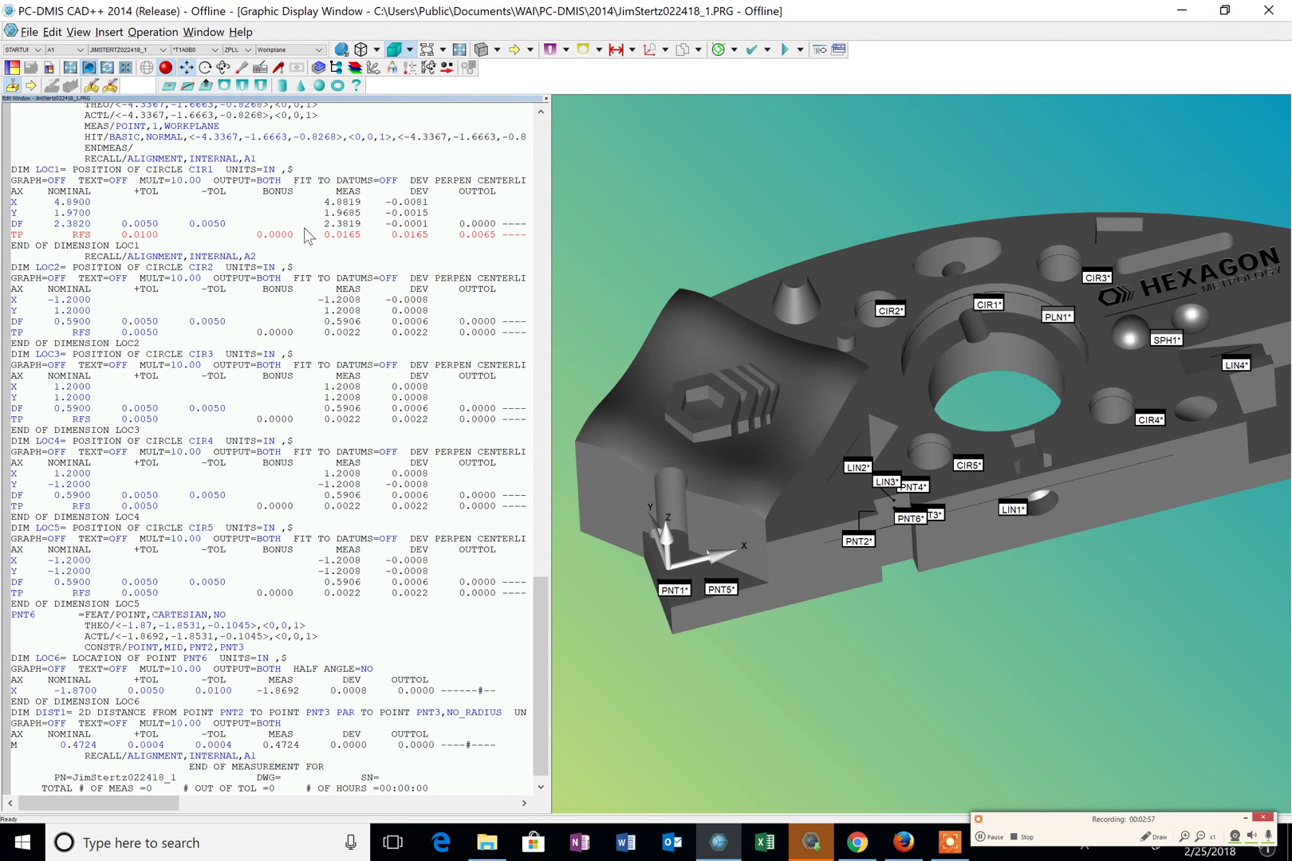
Add LOC7 locating circle CIR4 by Y (0.7685) and diameter (0.5900), both ±0.0020
click(111, 33)
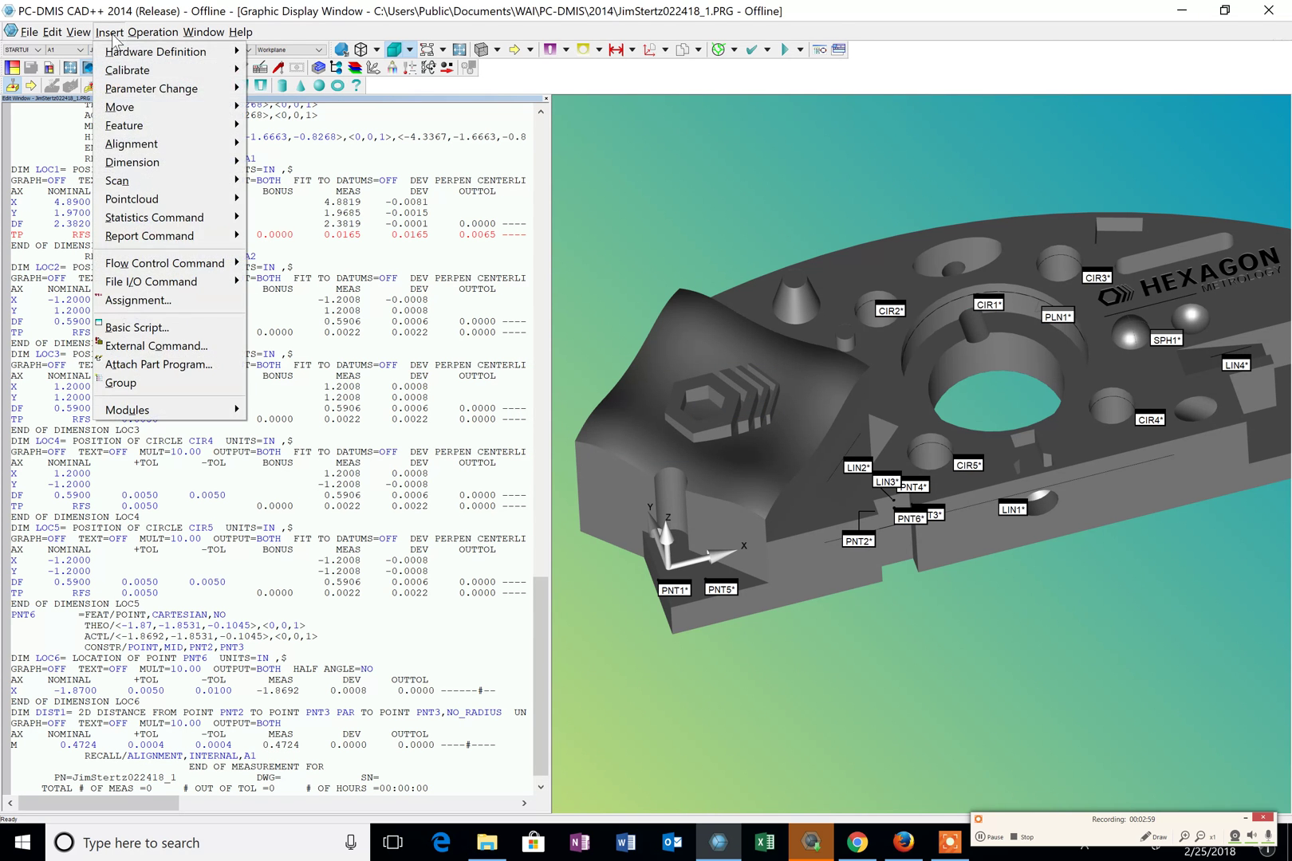
mouse_move(241, 170)
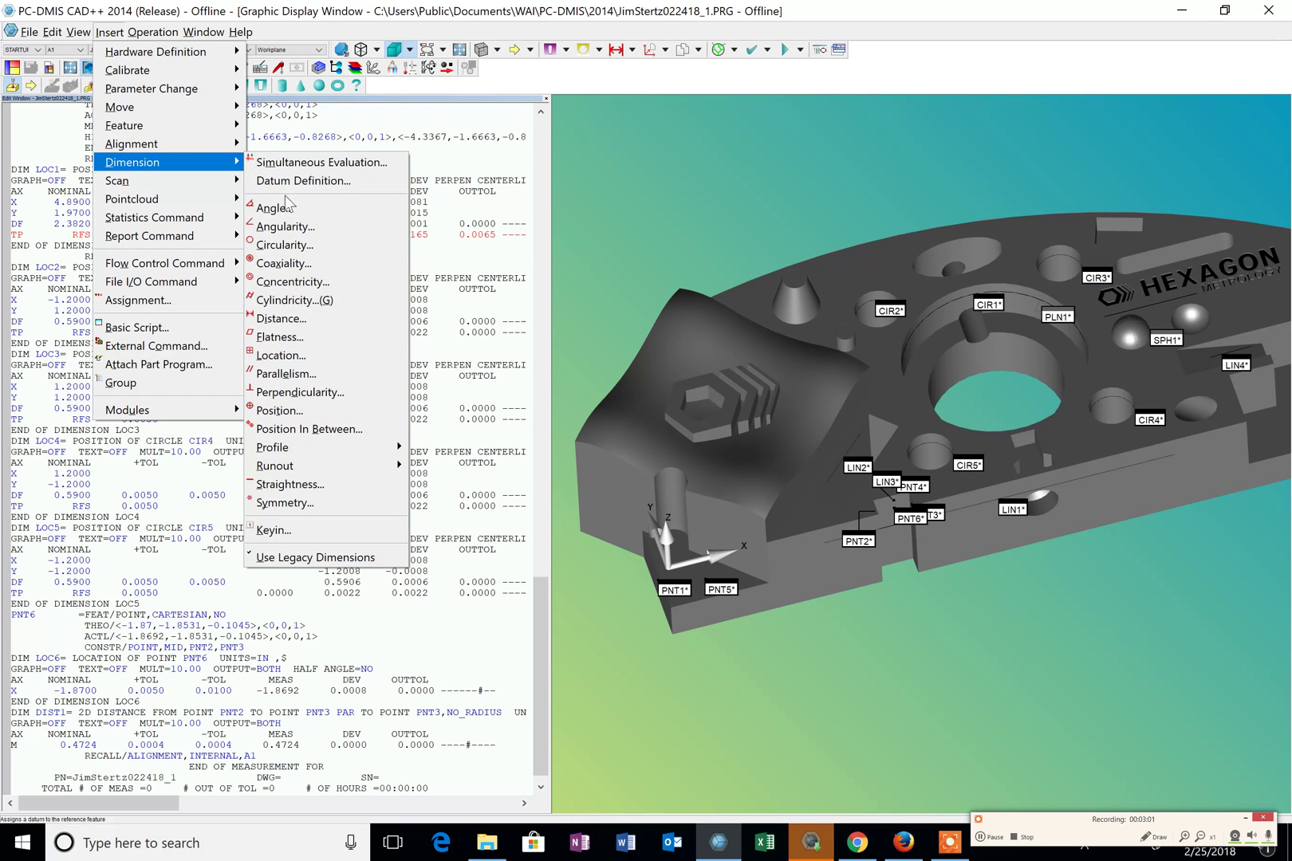
click(320, 358)
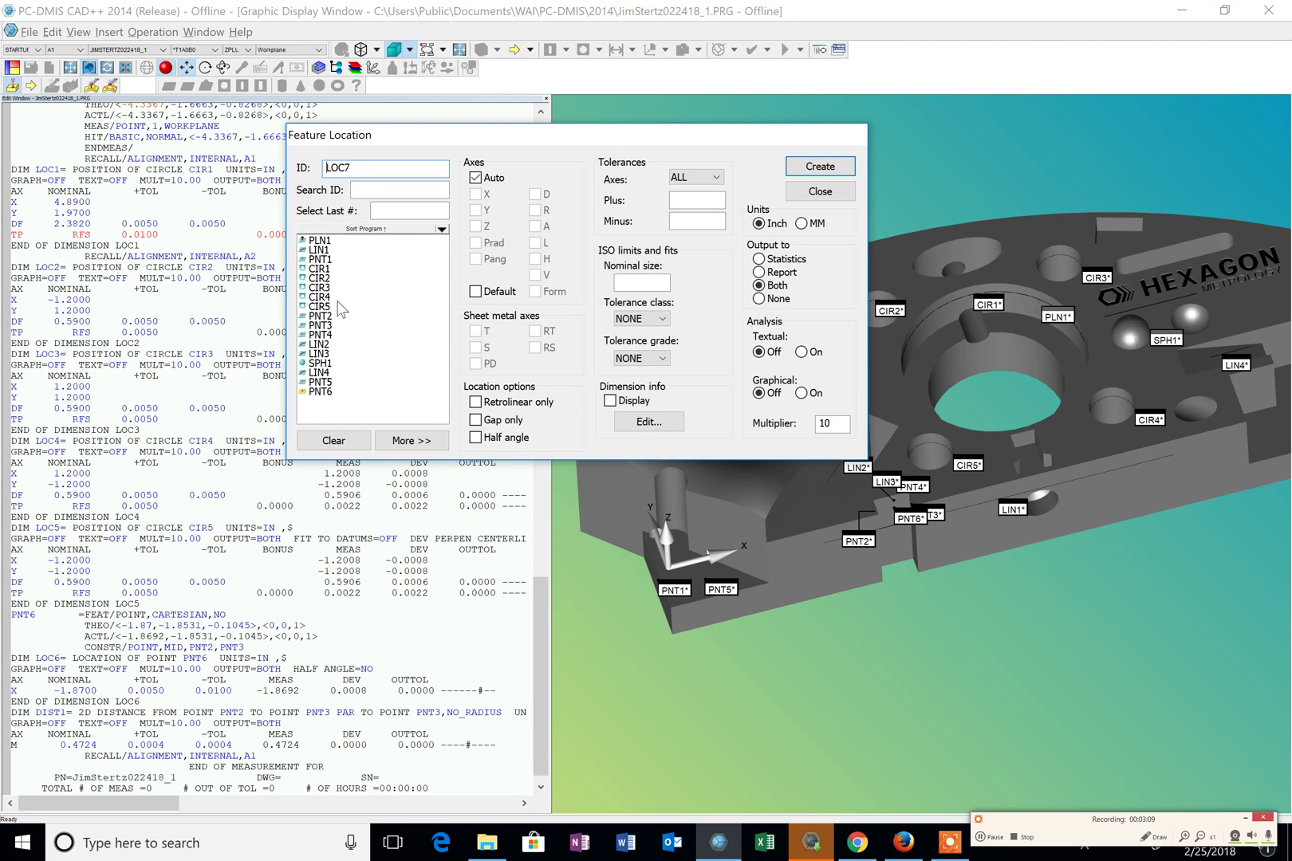
click(329, 297)
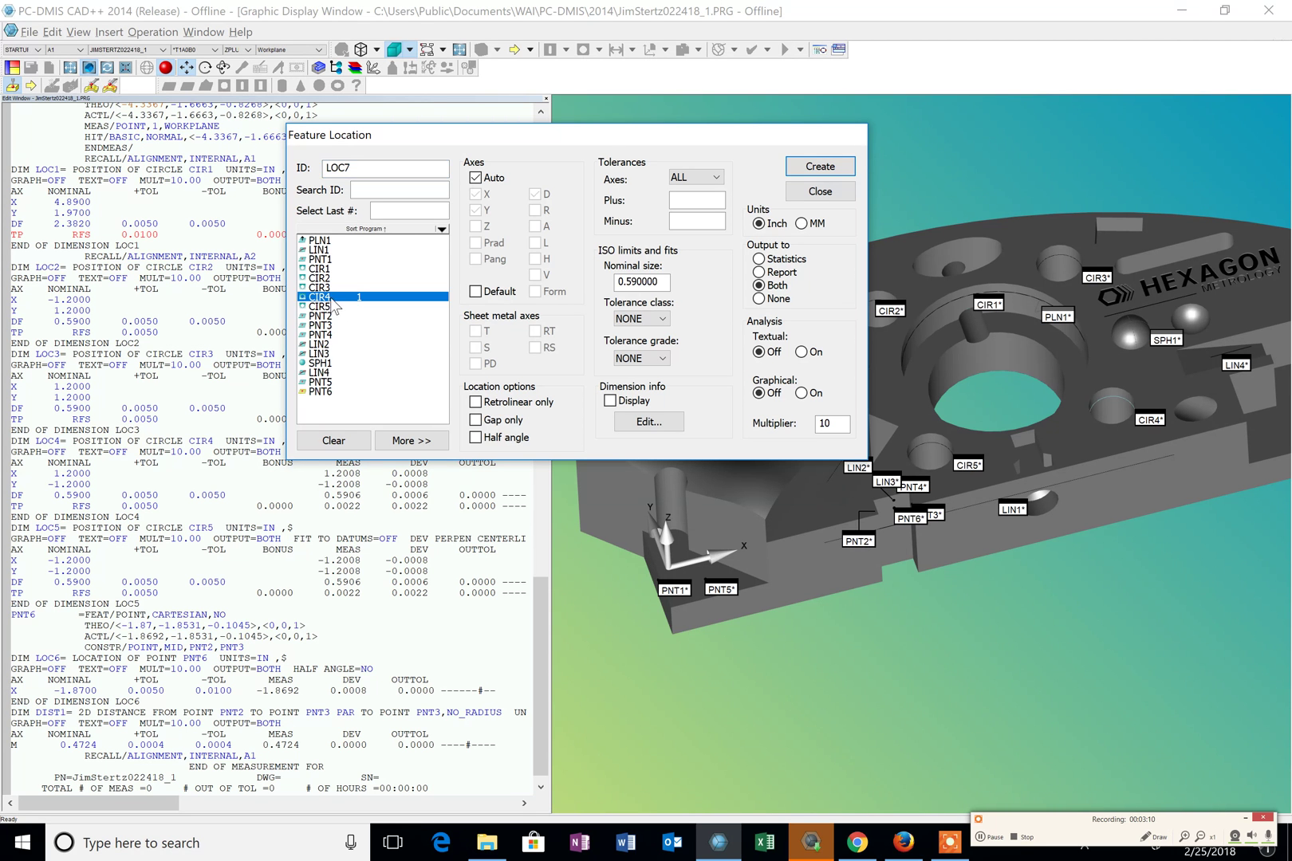
click(490, 180)
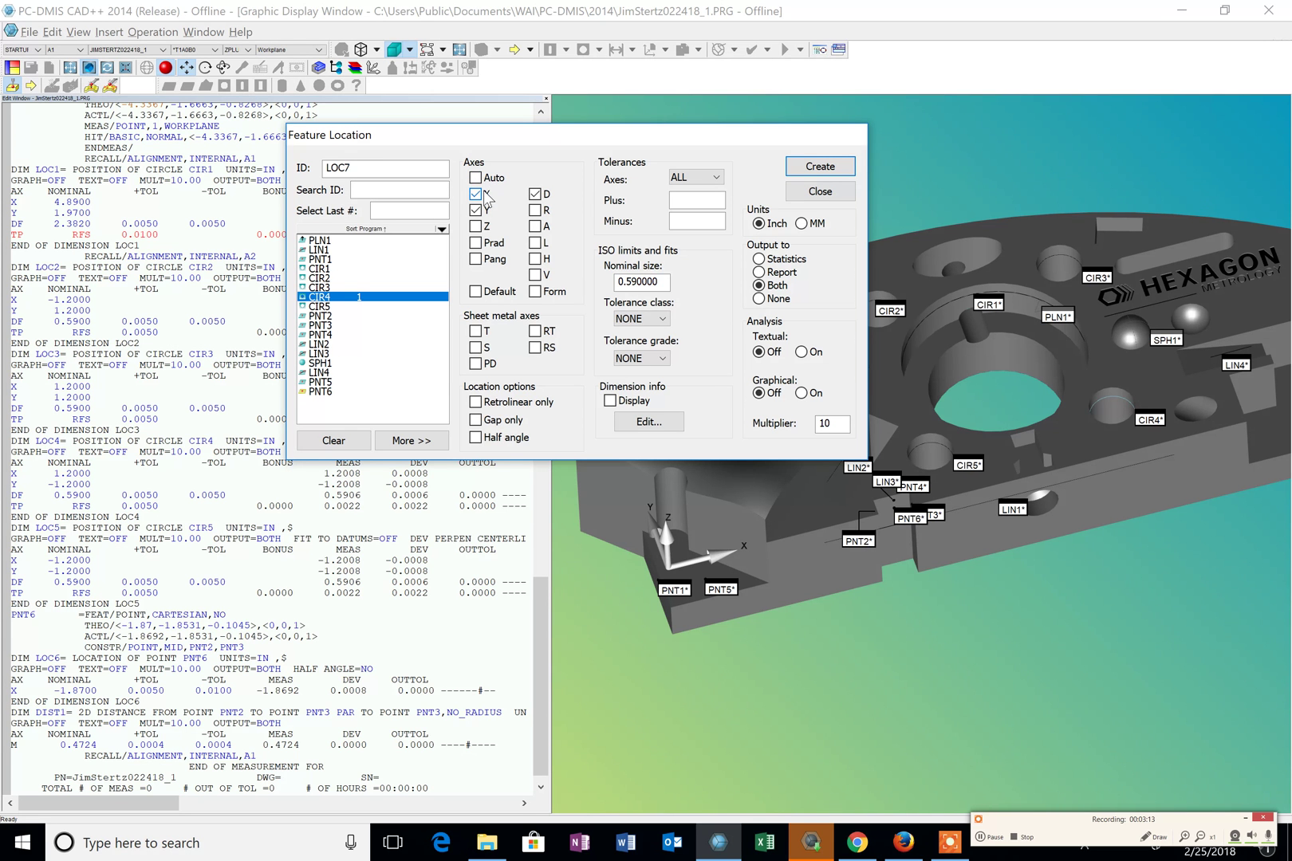
click(488, 198)
click(822, 172)
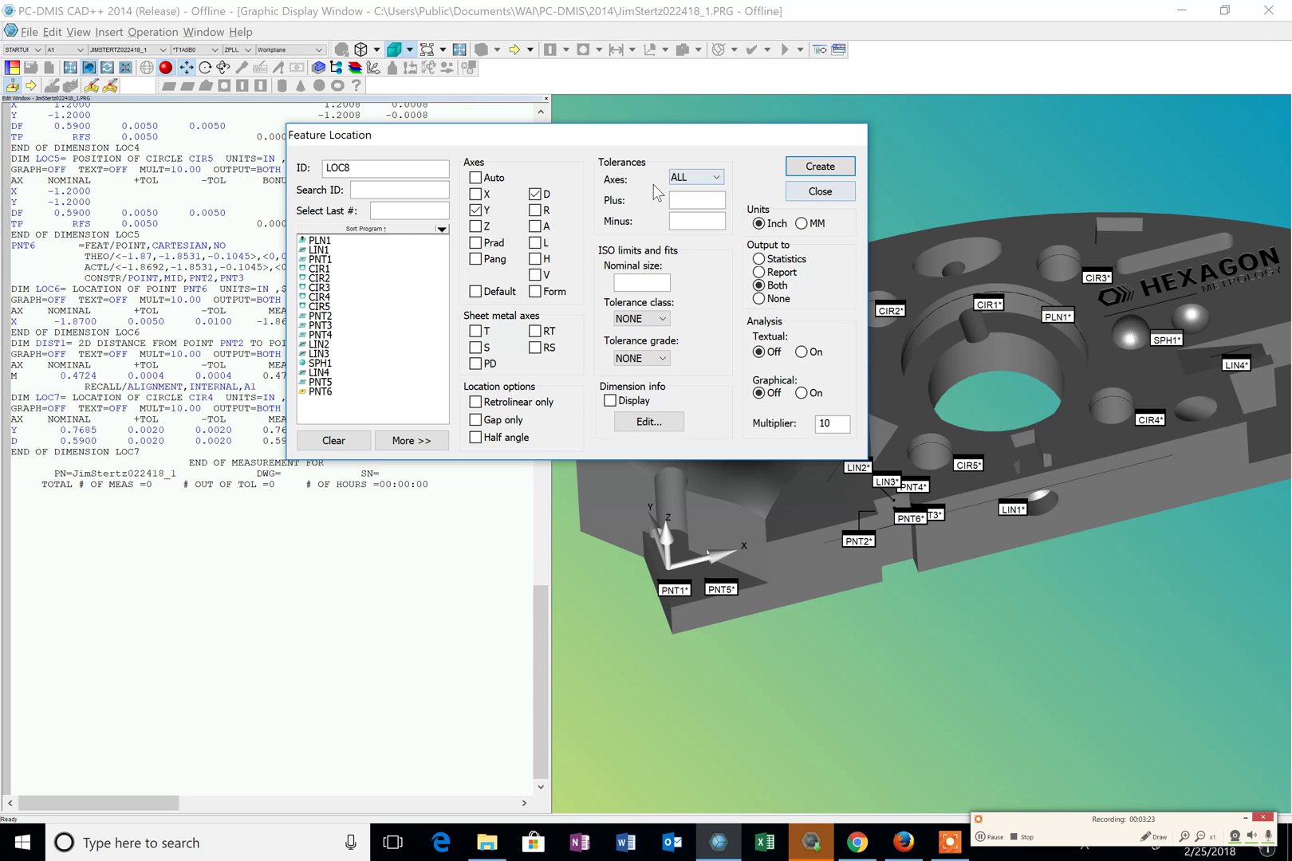
click(538, 197)
click(822, 190)
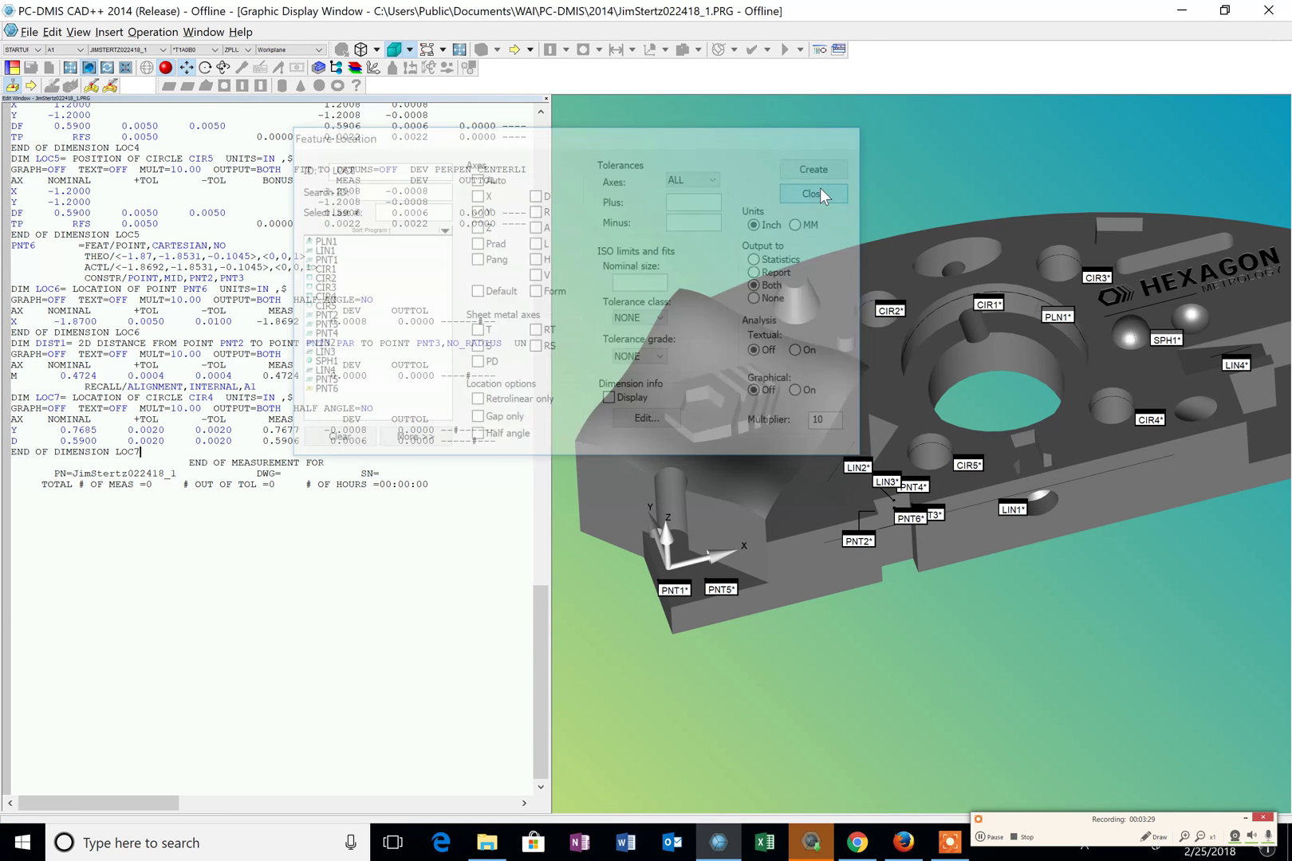
Change LOC7 to report point PNT4's Y location, nominal 0.2362 ±0.0020
click(990, 836)
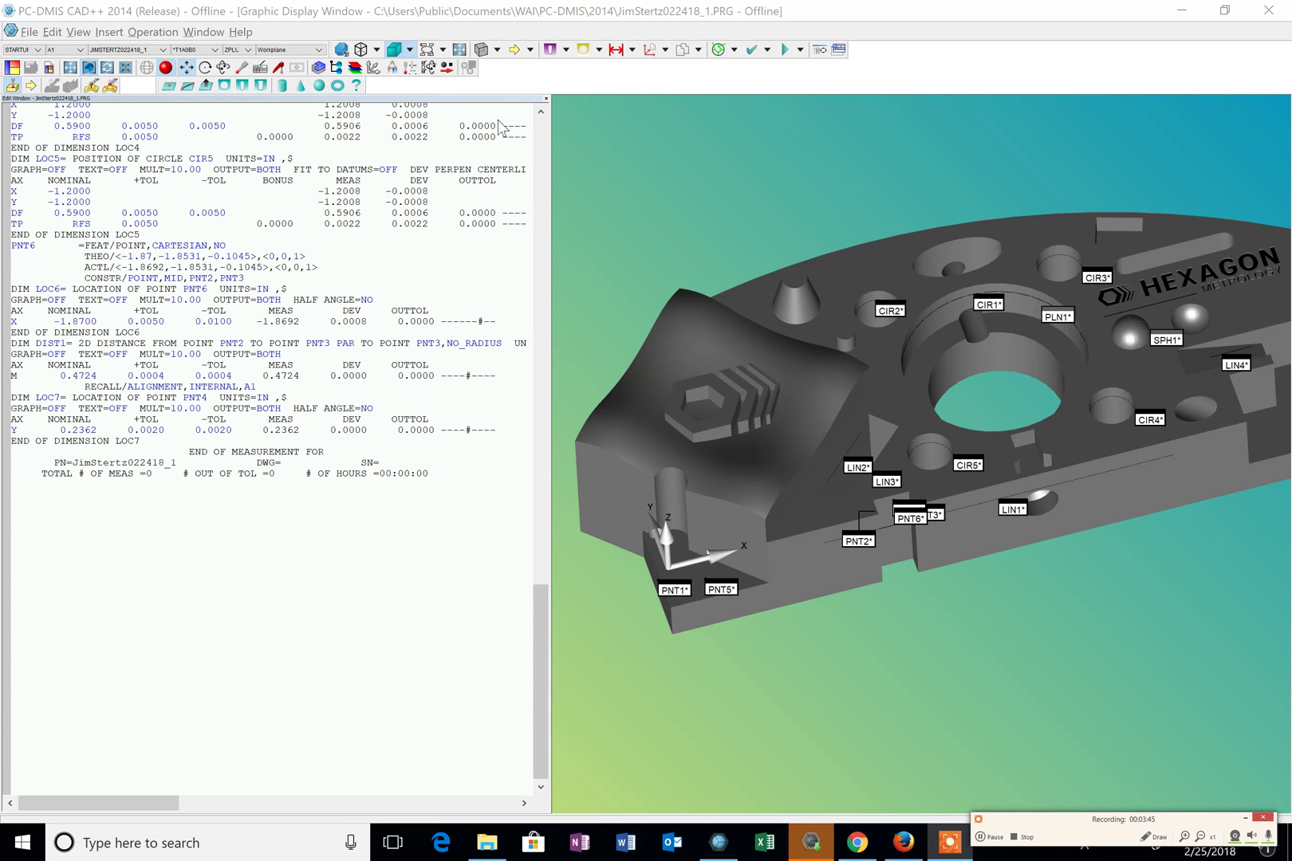
Add DIST2, a 2D distance from LIN2 to LIN3 perpendicular to LIN3, nominal 0.4331 ±0.0004
click(109, 32)
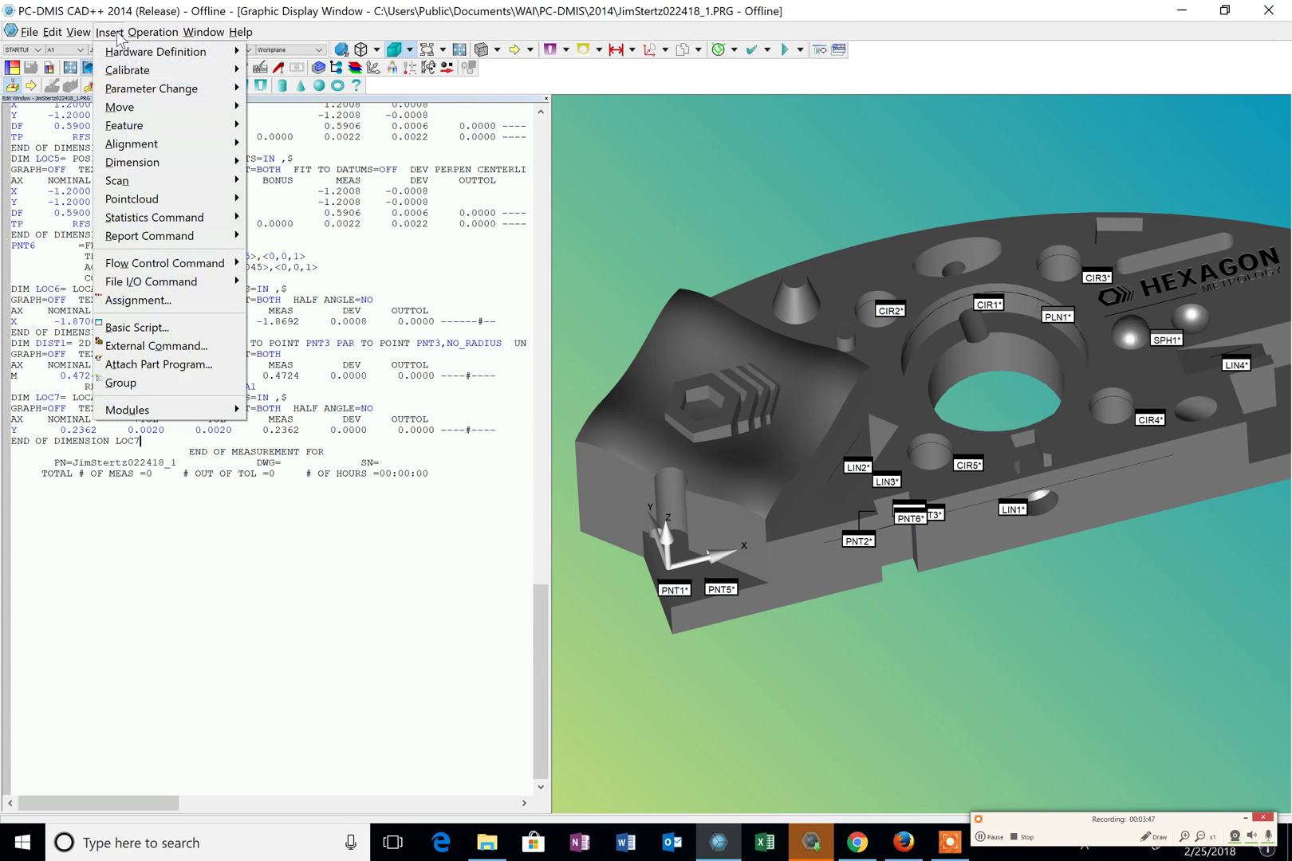
mouse_move(185, 172)
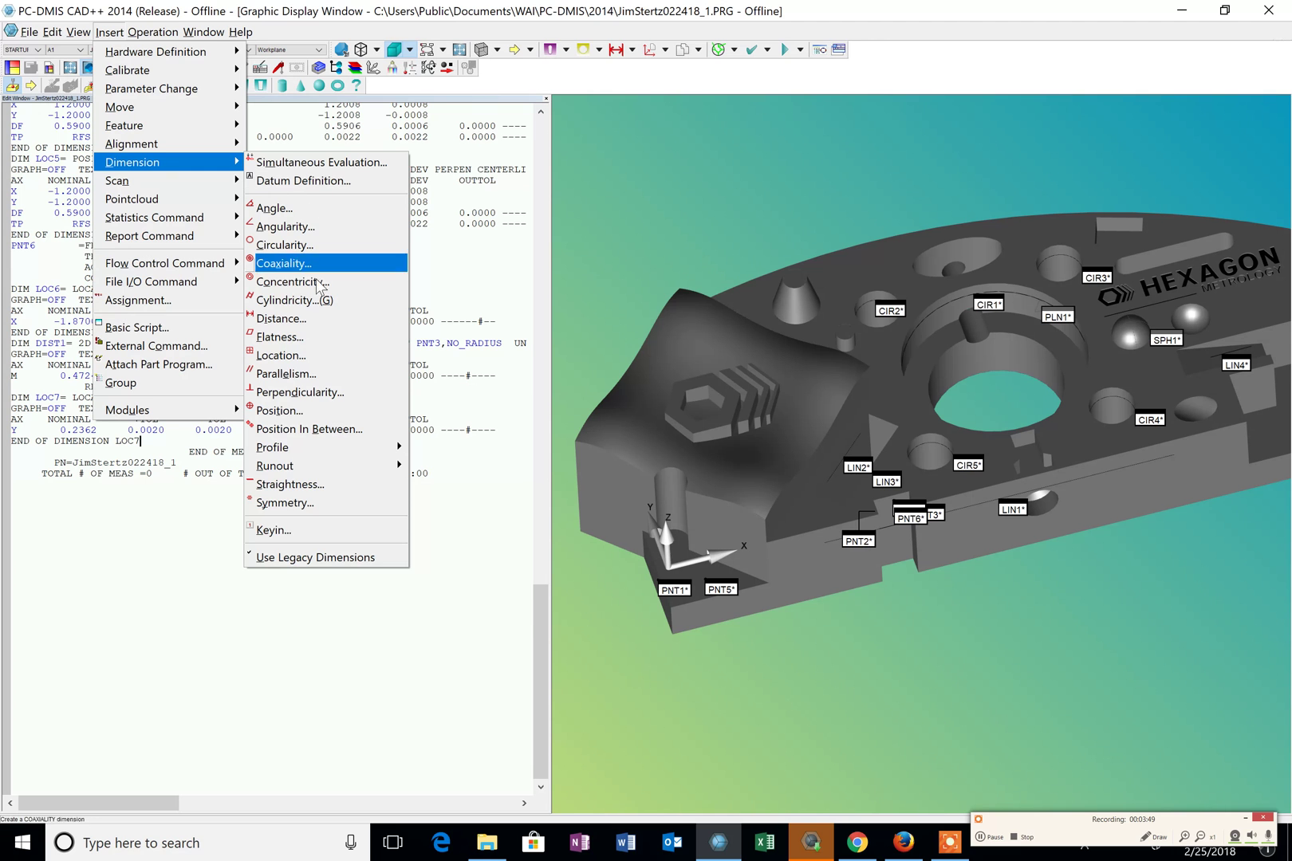
click(281, 318)
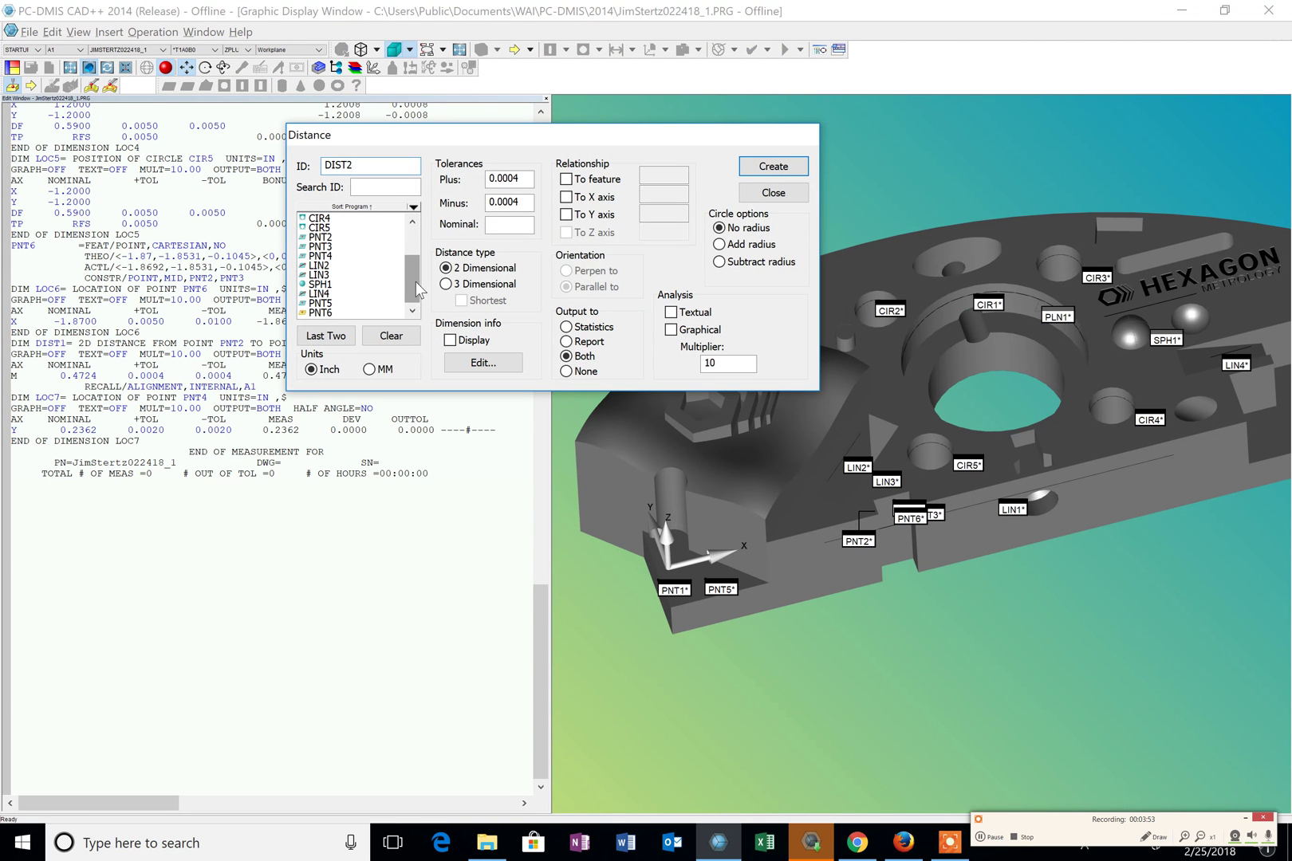
mouse_move(415, 282)
mouse_down()
mouse_move(419, 251)
mouse_move(415, 307)
mouse_up()
click(346, 267)
click(348, 274)
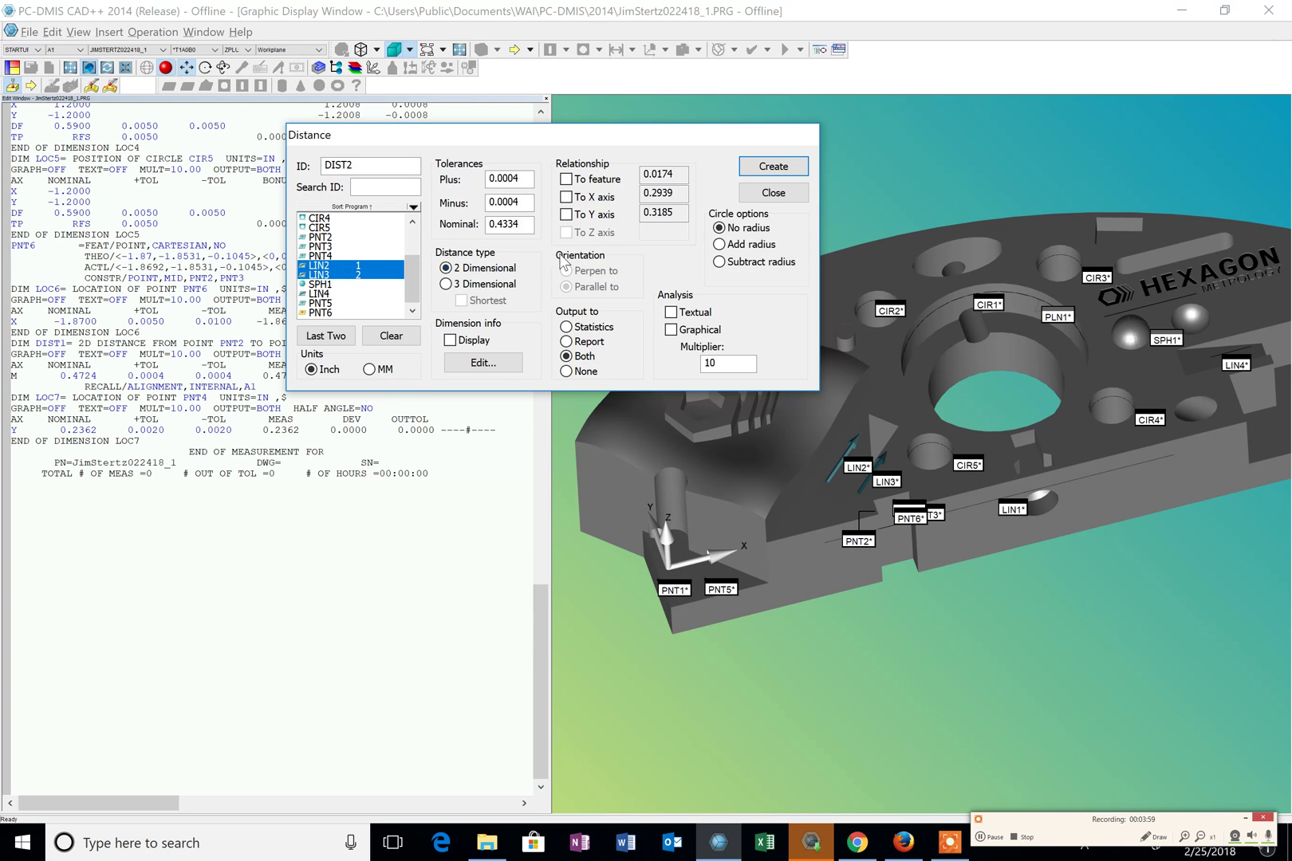
click(568, 179)
click(568, 271)
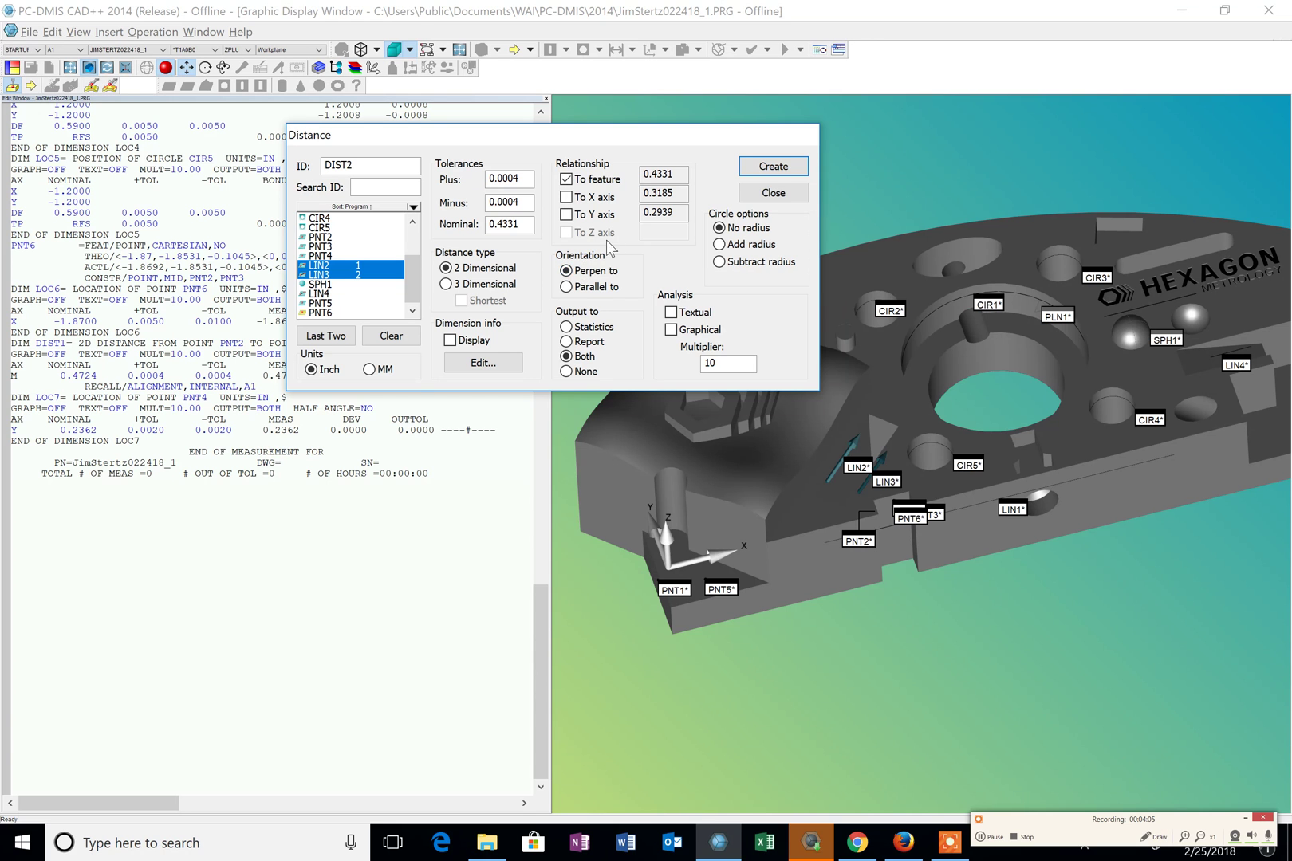
click(771, 168)
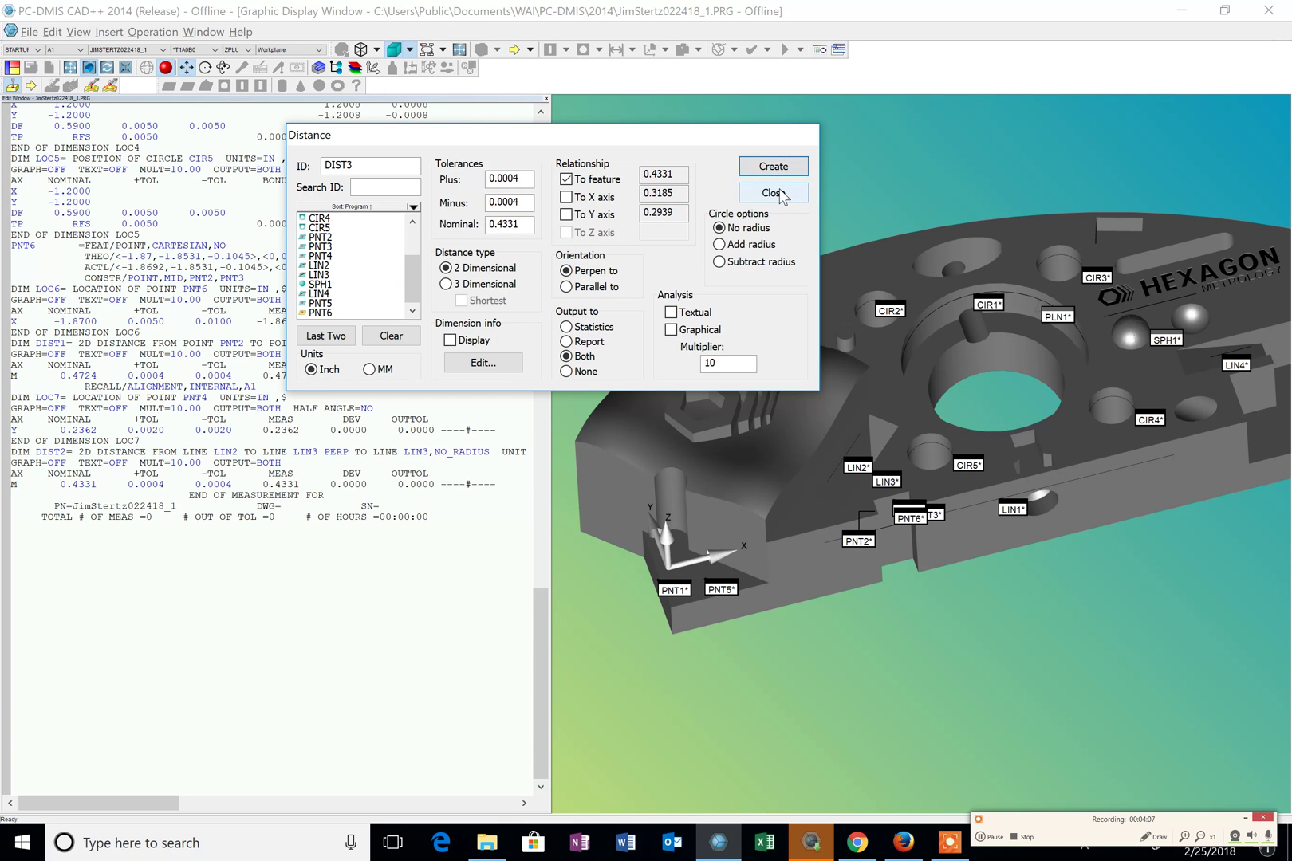
click(773, 193)
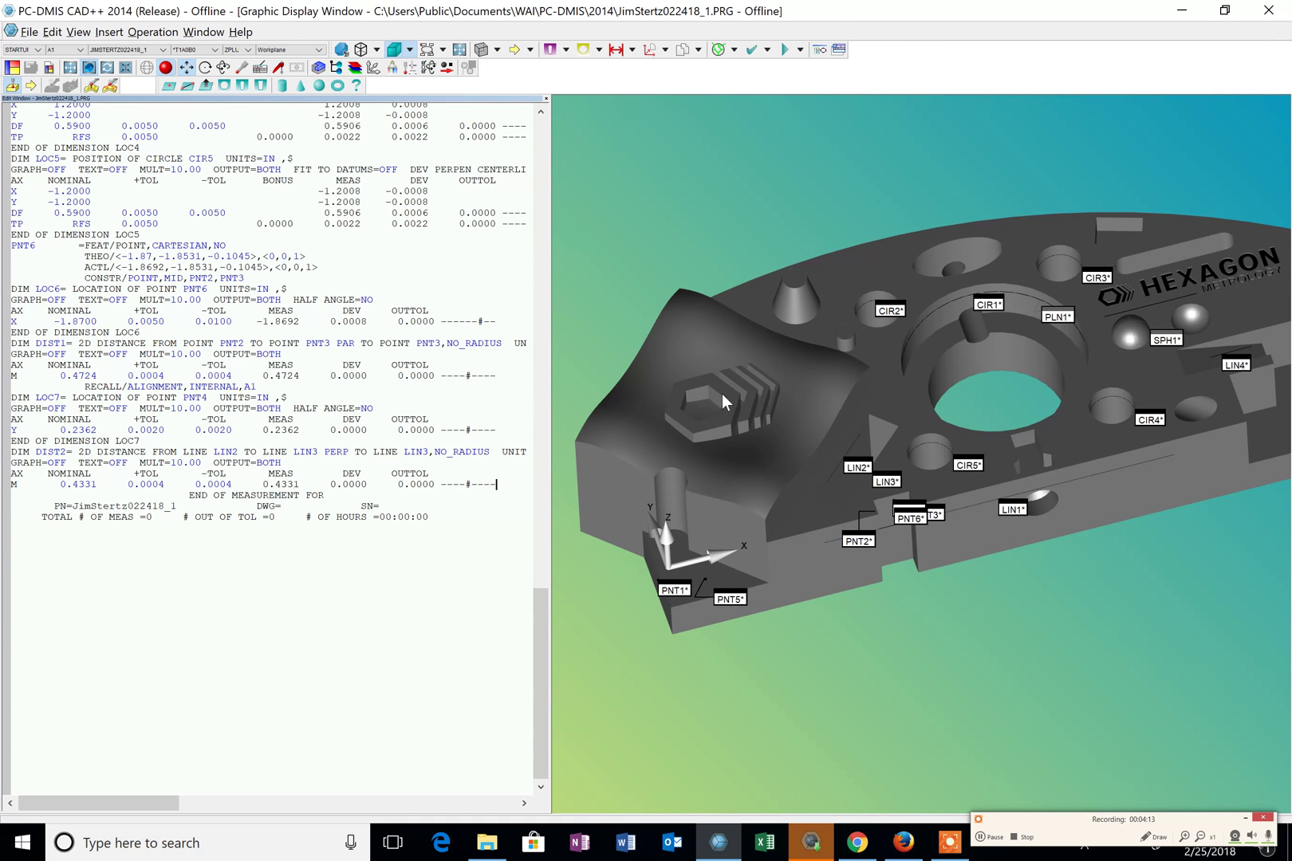
Add LOC8, a Z-only location of PNT5 (nominal -0.8268 ±0.0020), then fit the part in view
click(111, 32)
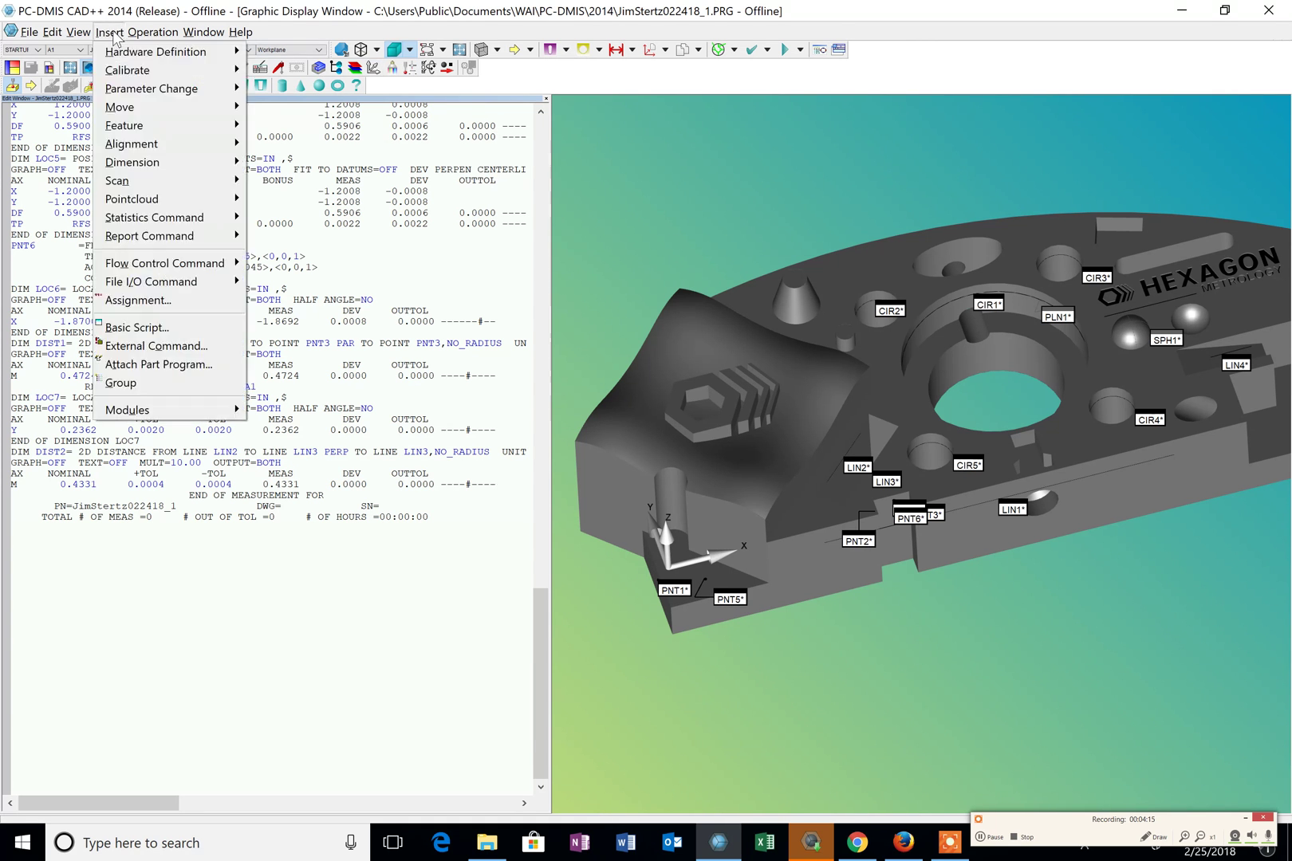
mouse_move(180, 168)
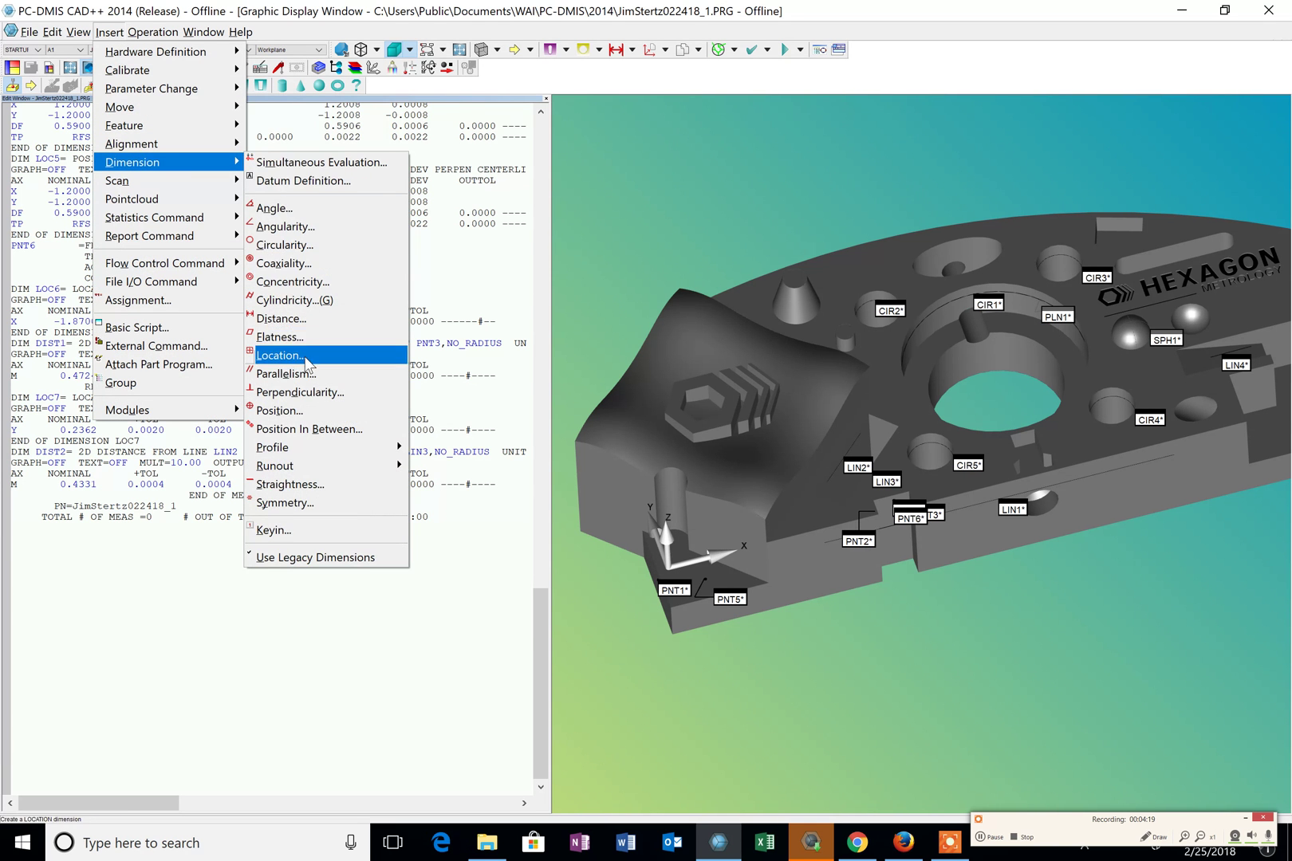
click(308, 357)
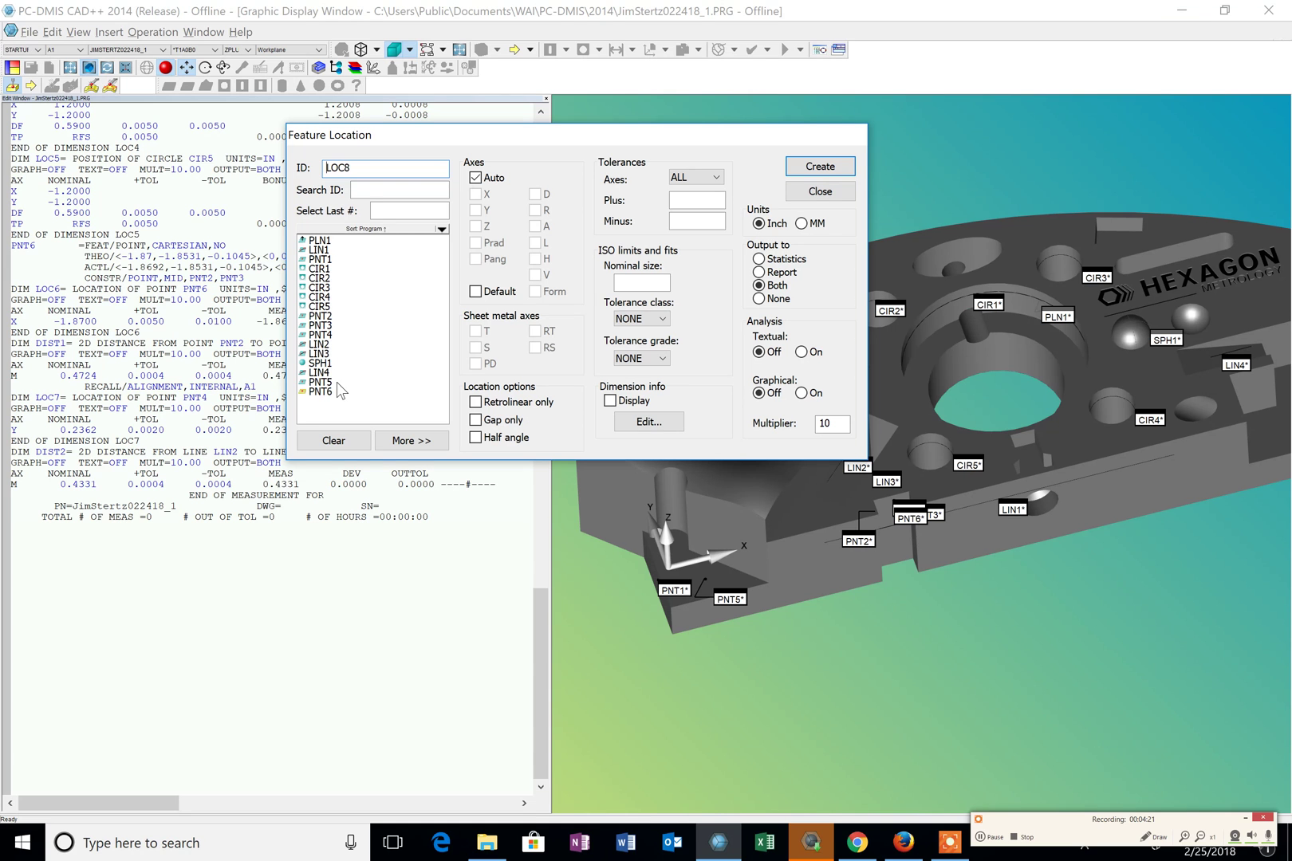
click(337, 382)
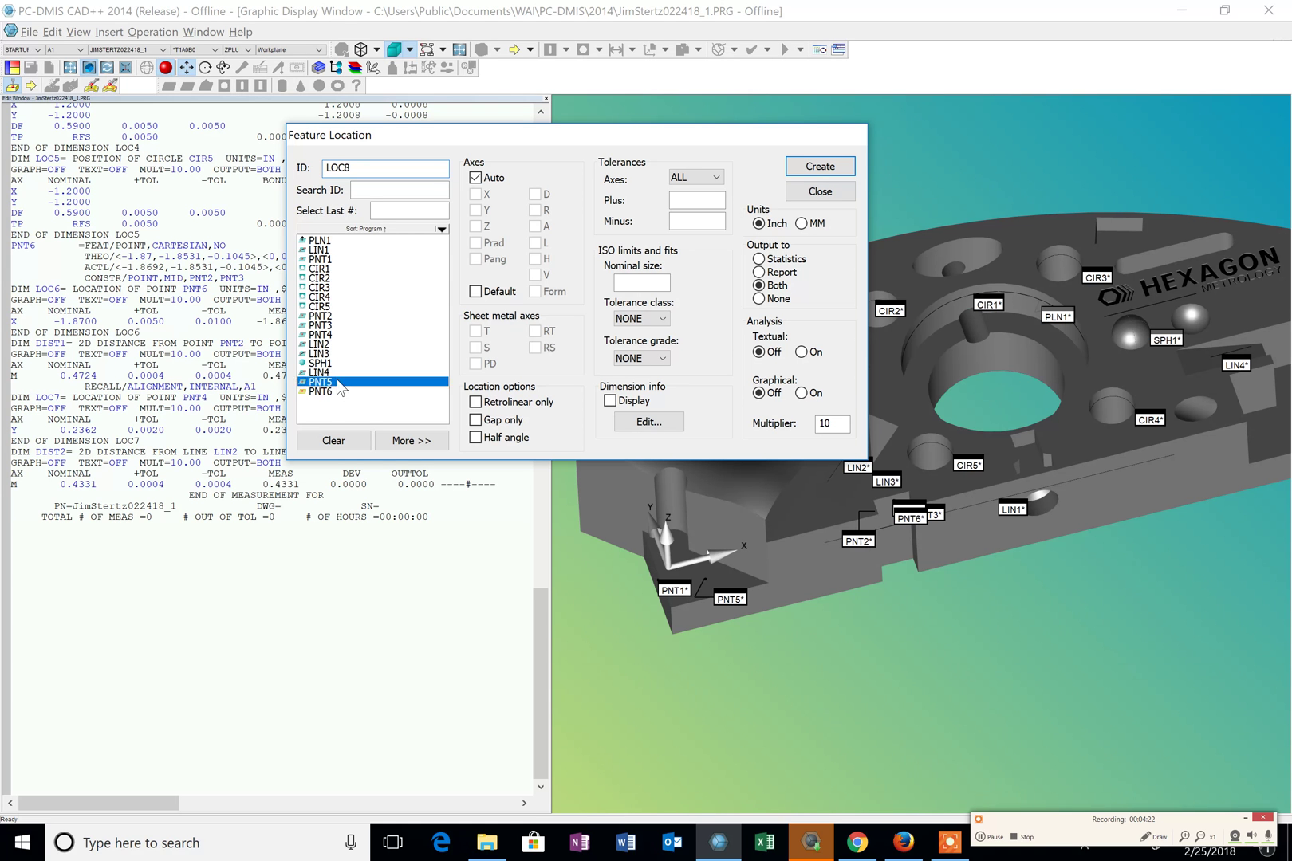
click(488, 182)
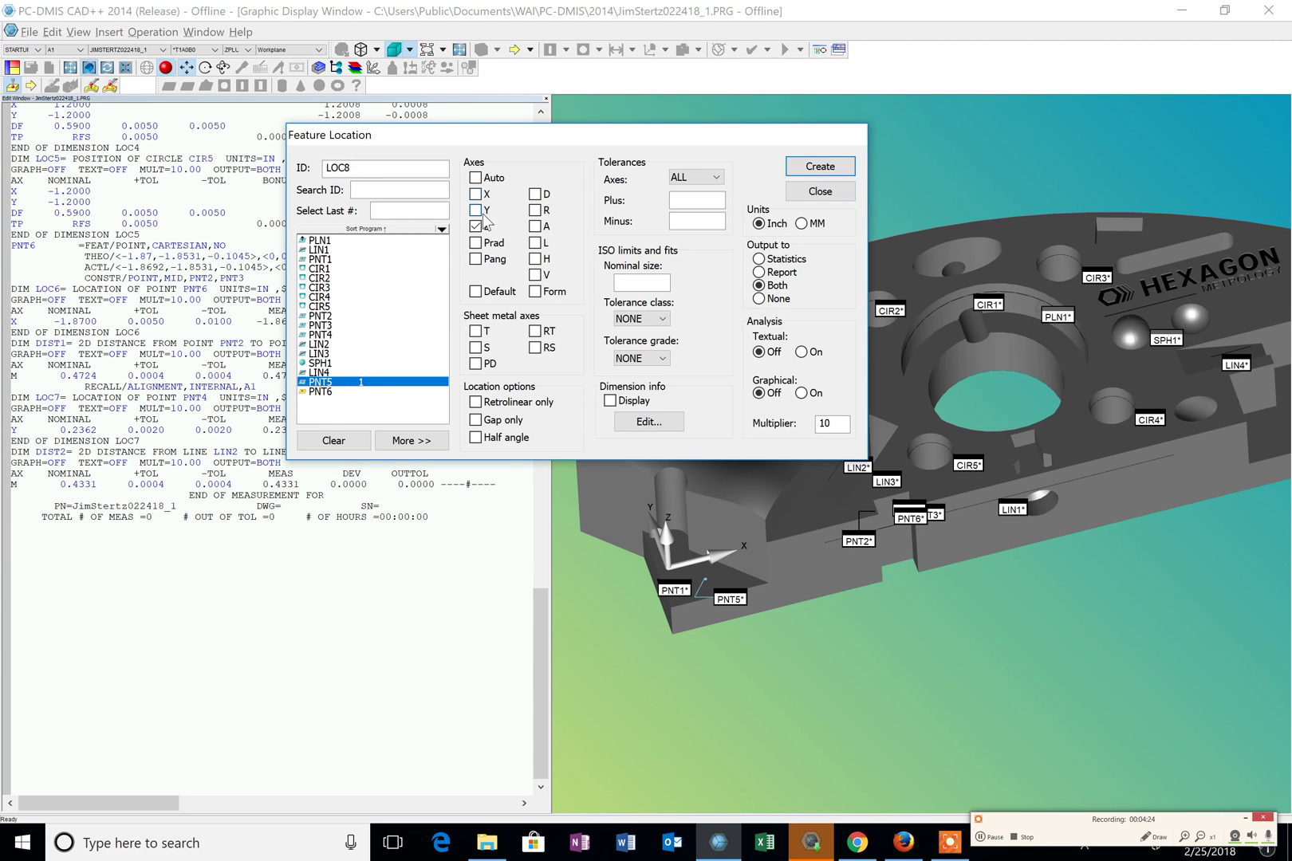
click(817, 164)
click(820, 192)
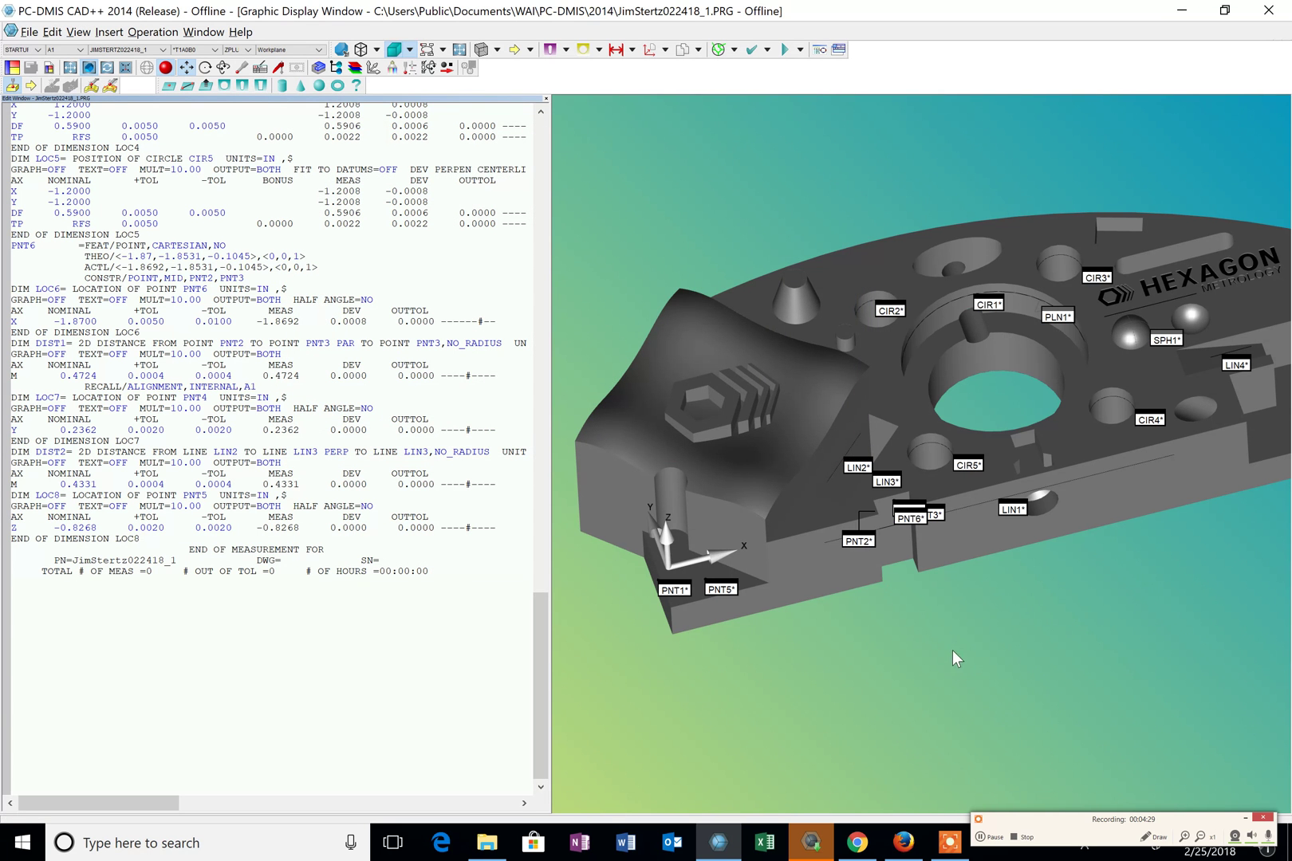
key(ctrl+z)
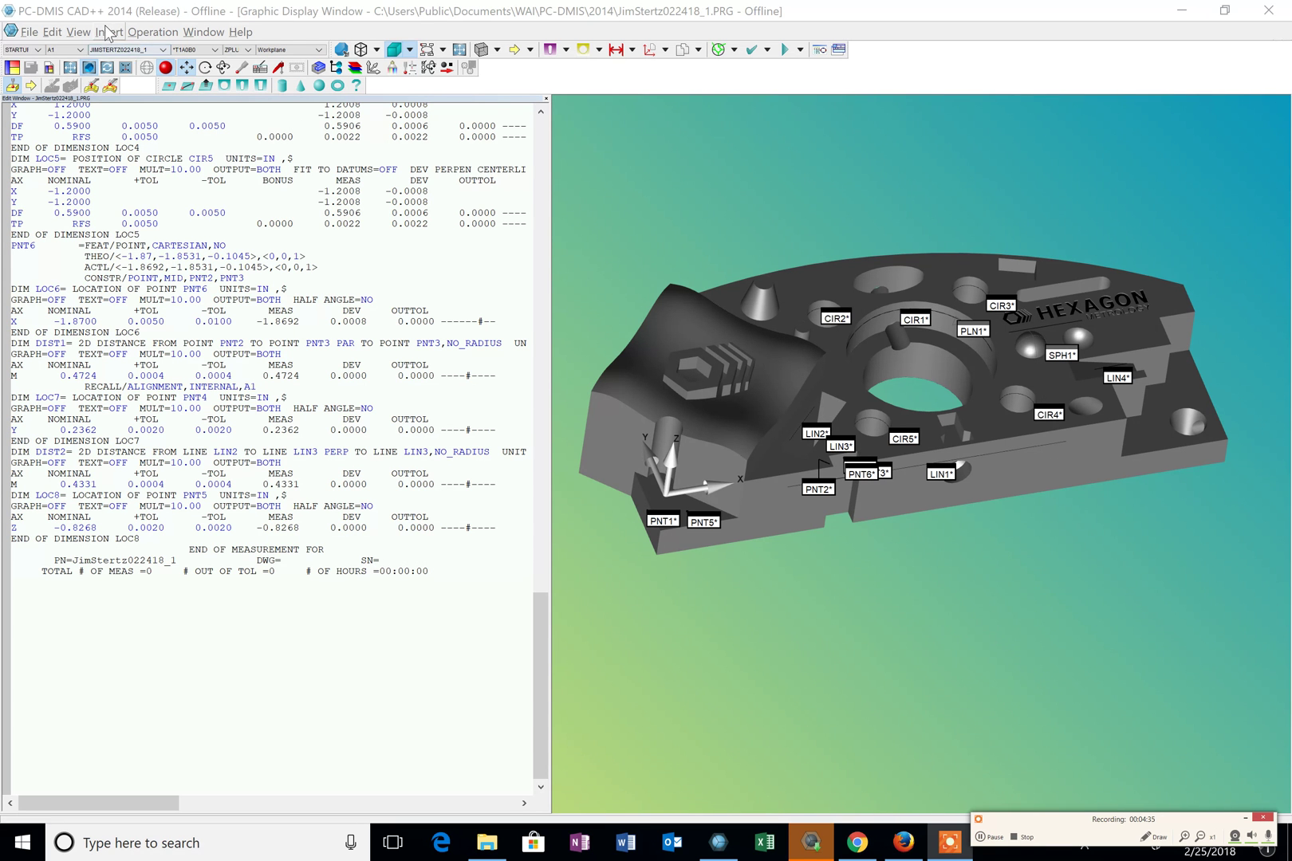
Create location dimension LOC9 on sphere SPH1 with Auto and D cleared, reporting only X, Y and R
click(110, 31)
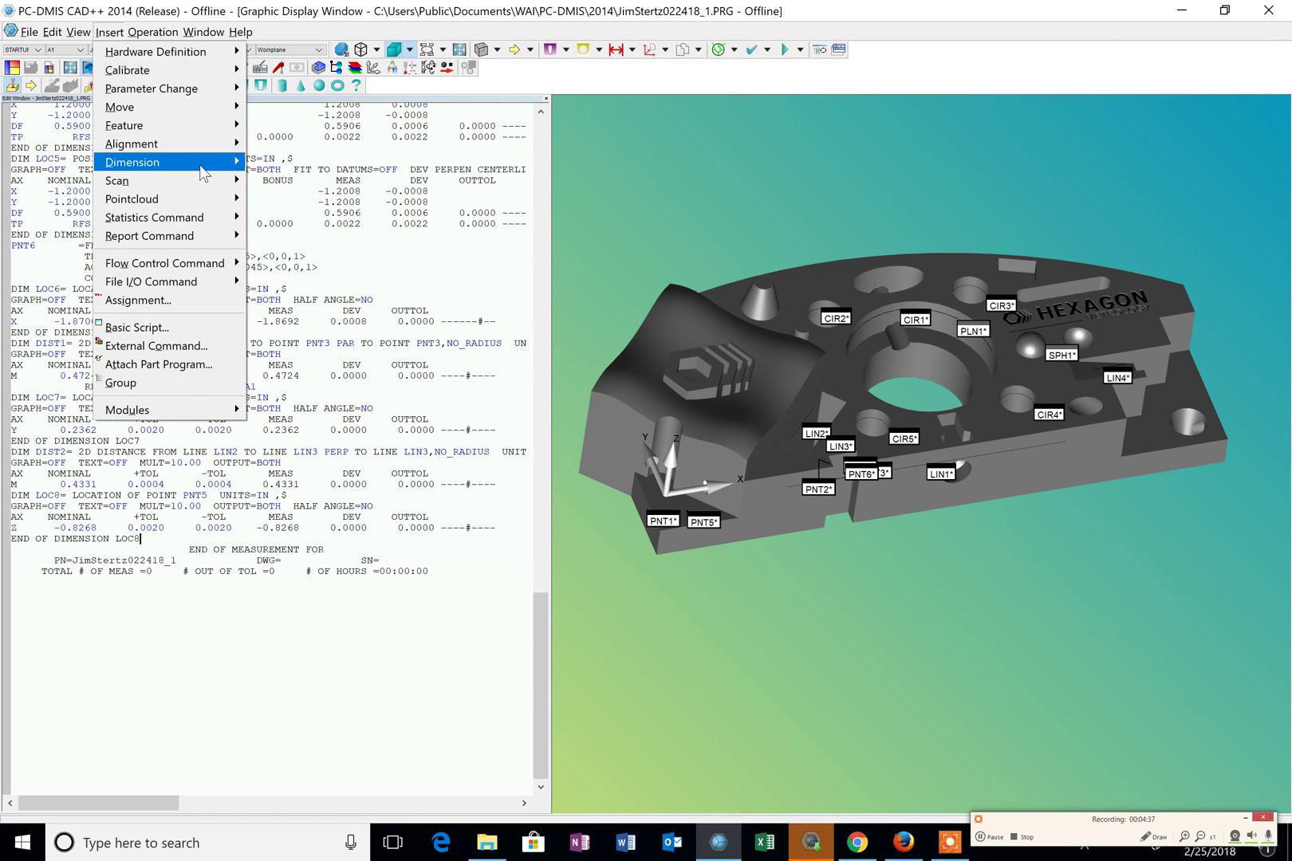
mouse_move(238, 166)
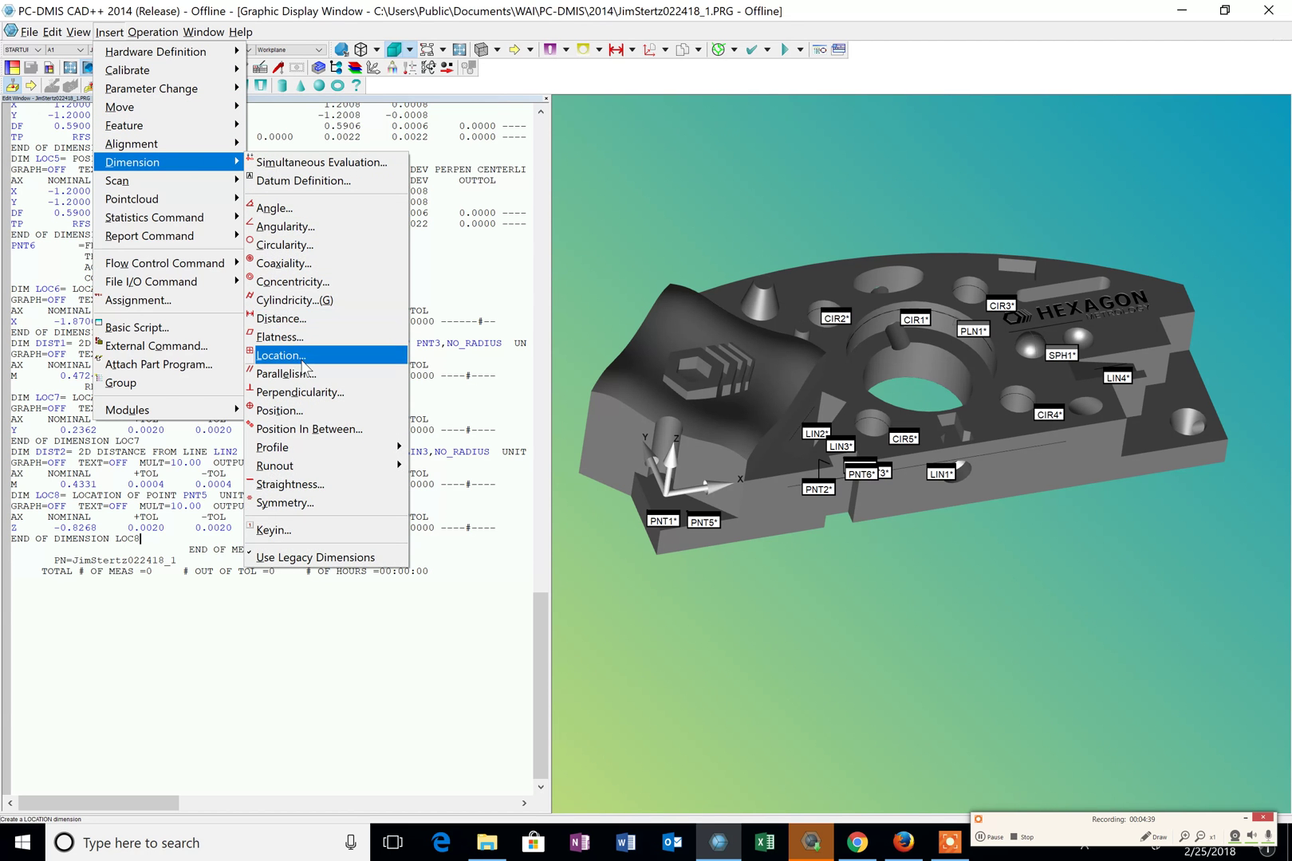
click(304, 358)
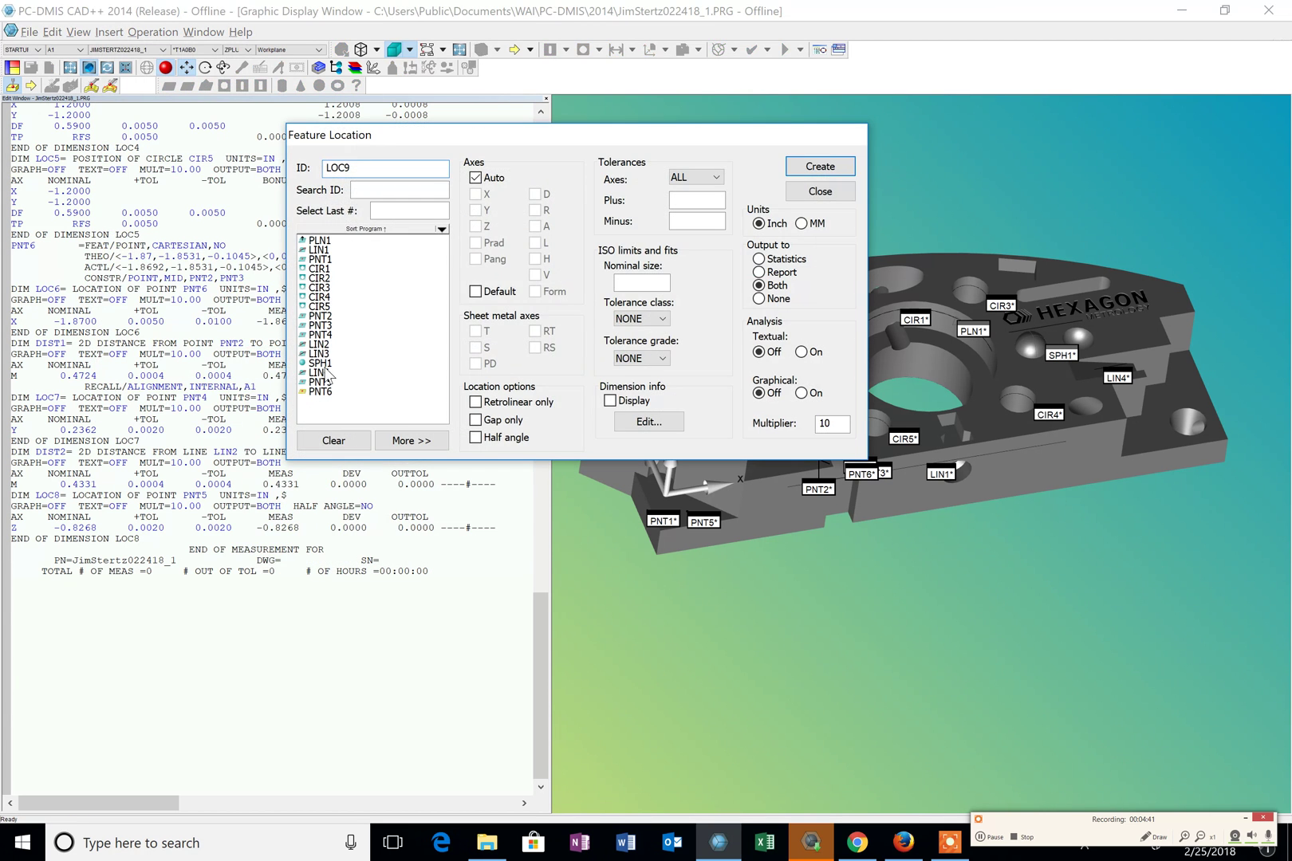
click(336, 364)
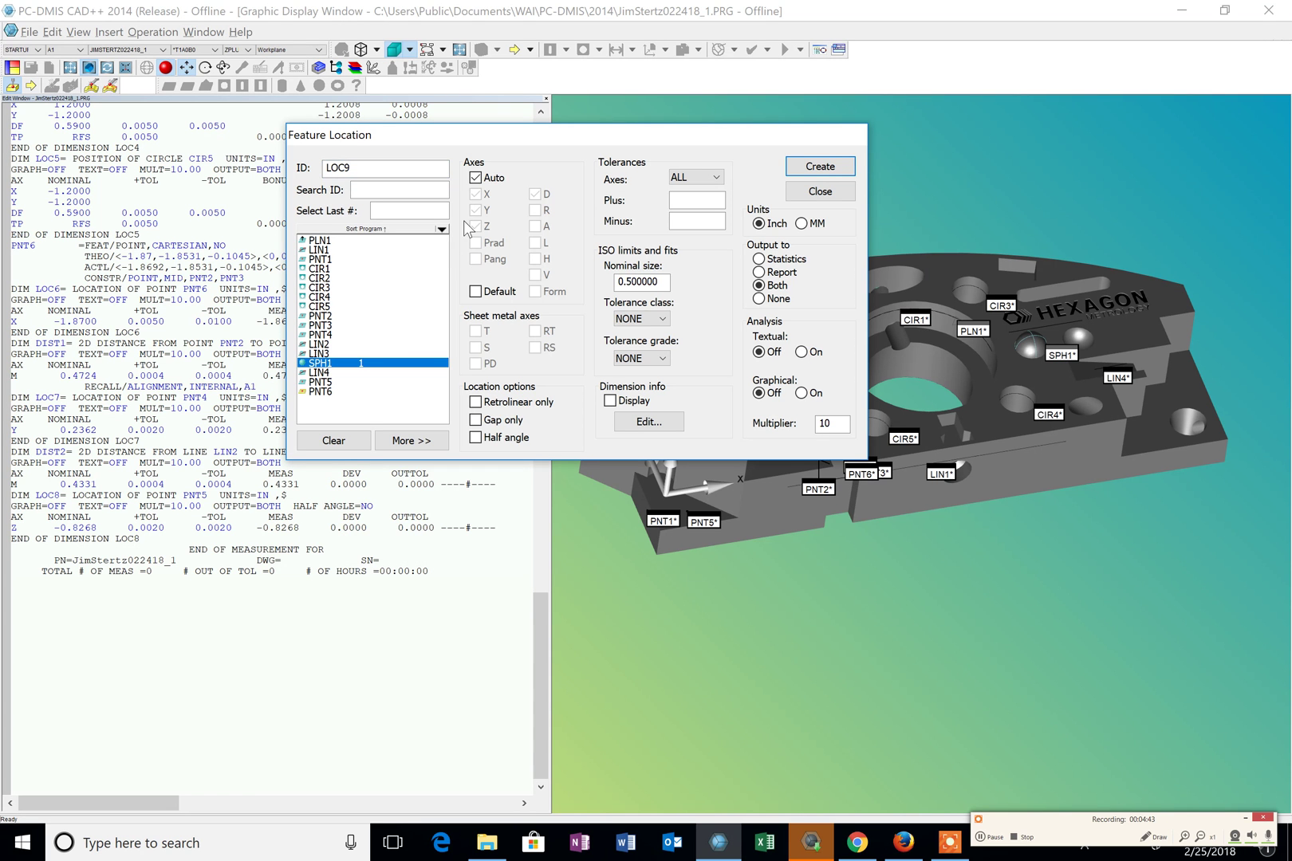
click(493, 182)
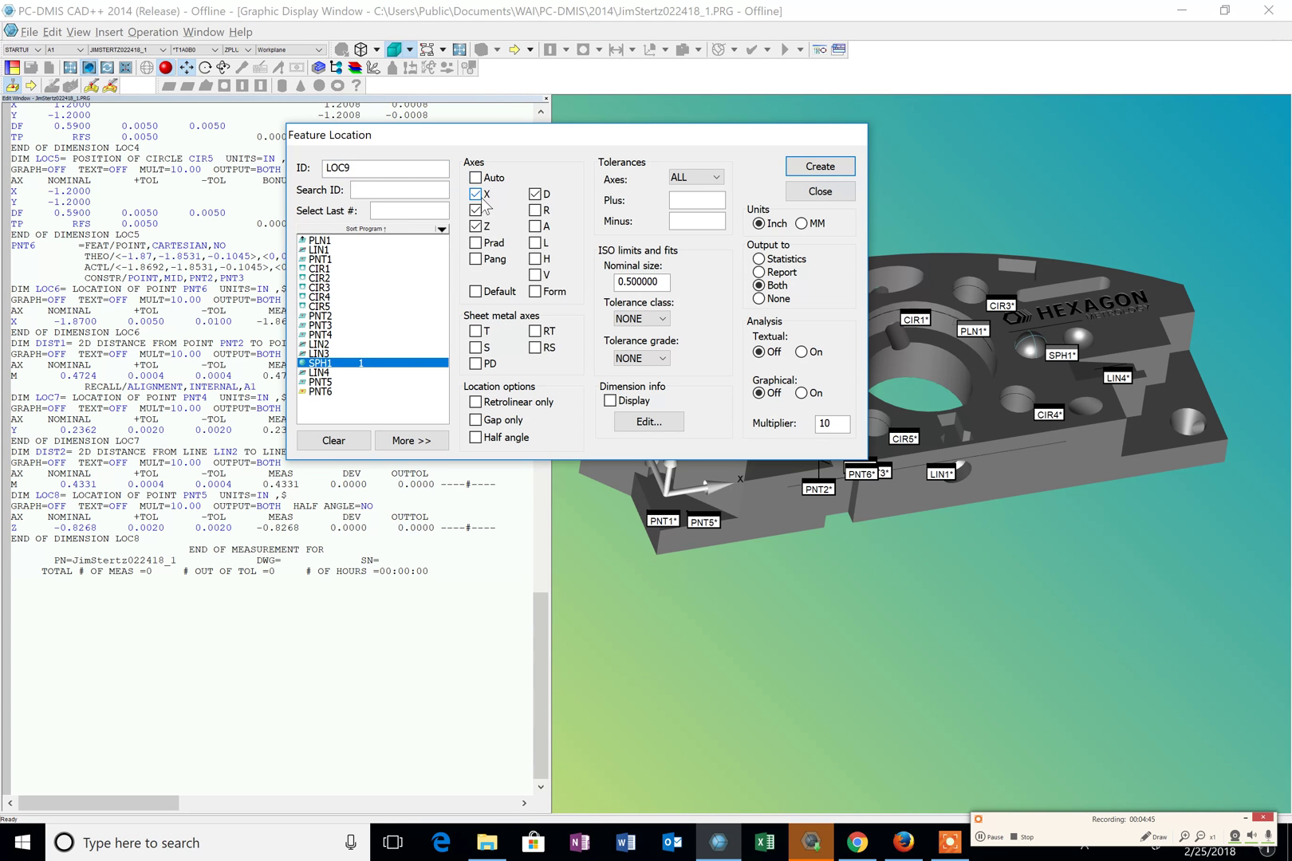
click(547, 196)
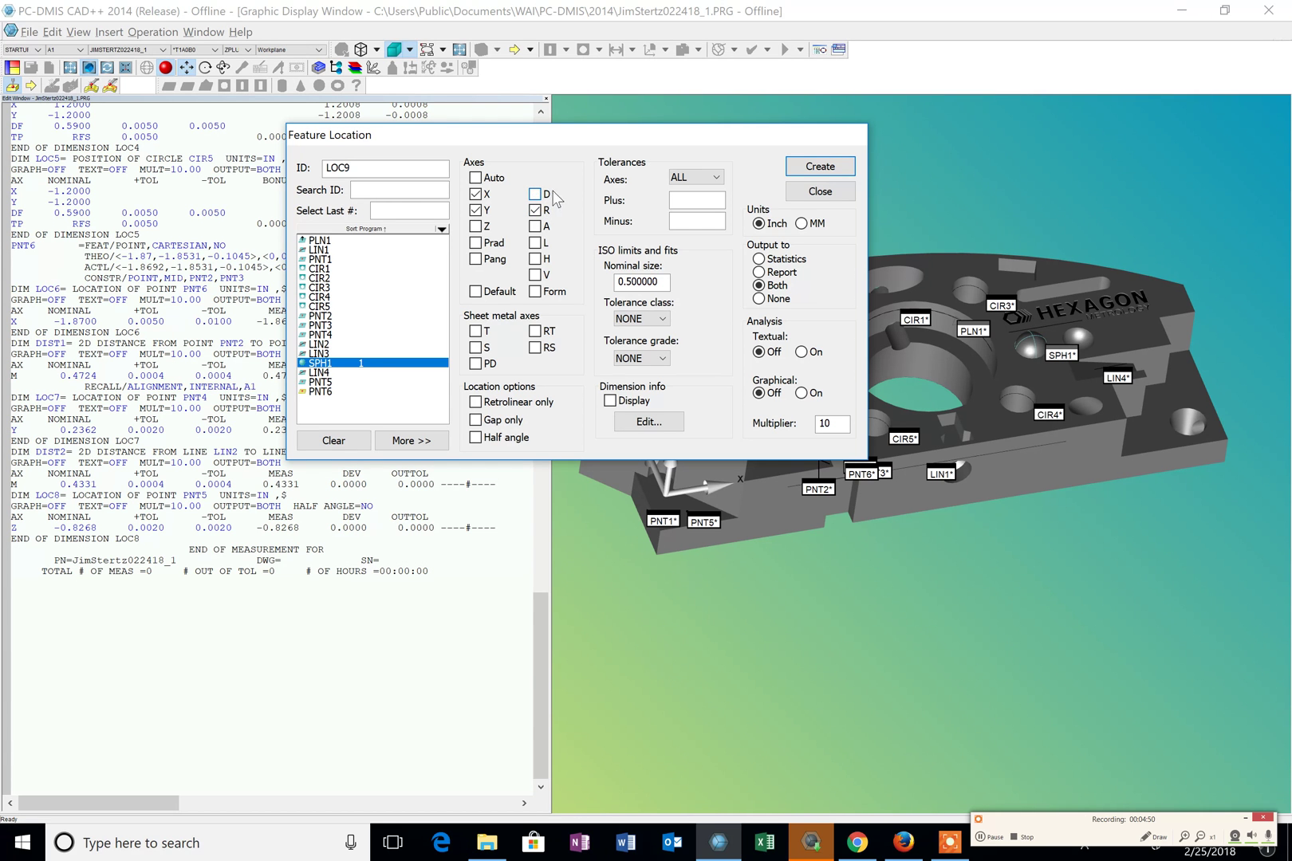
click(821, 166)
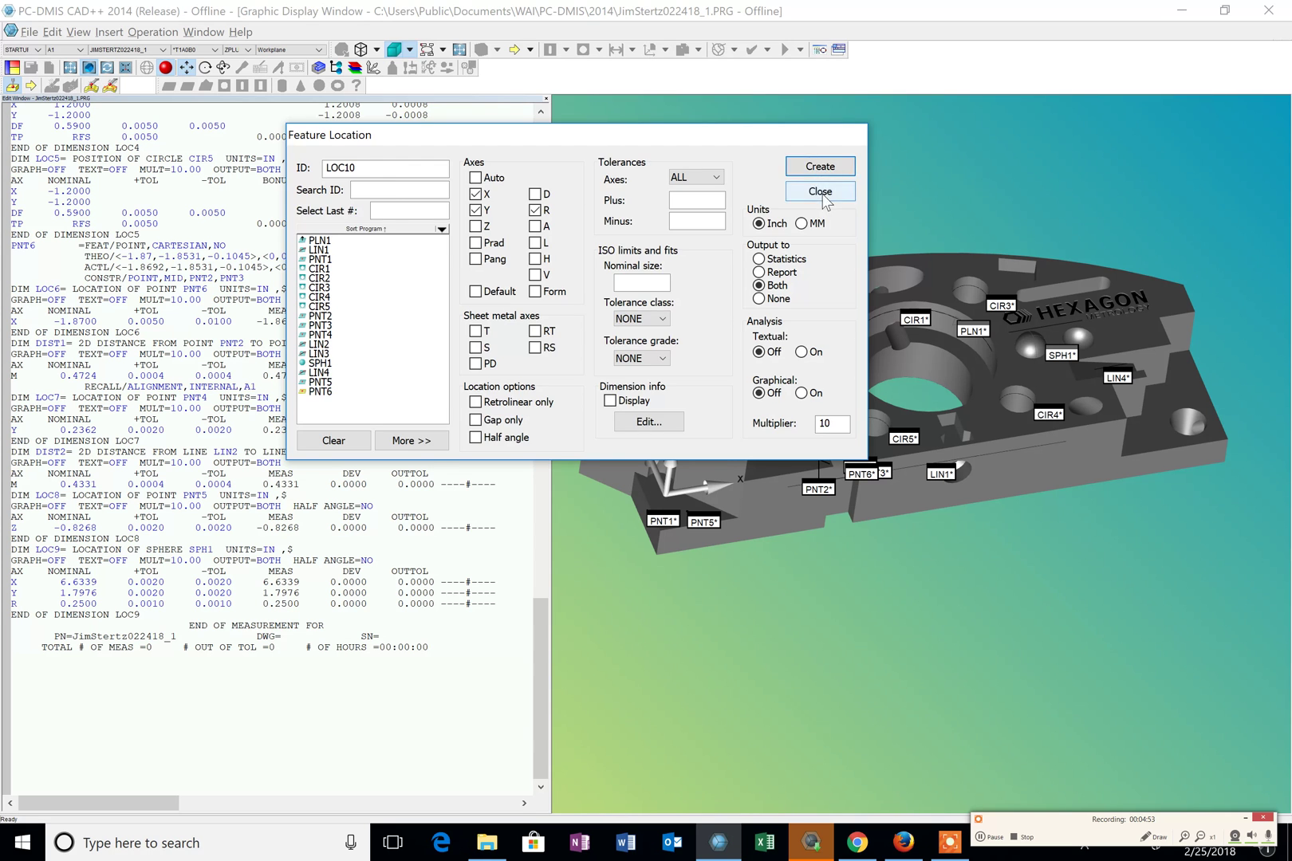
click(820, 192)
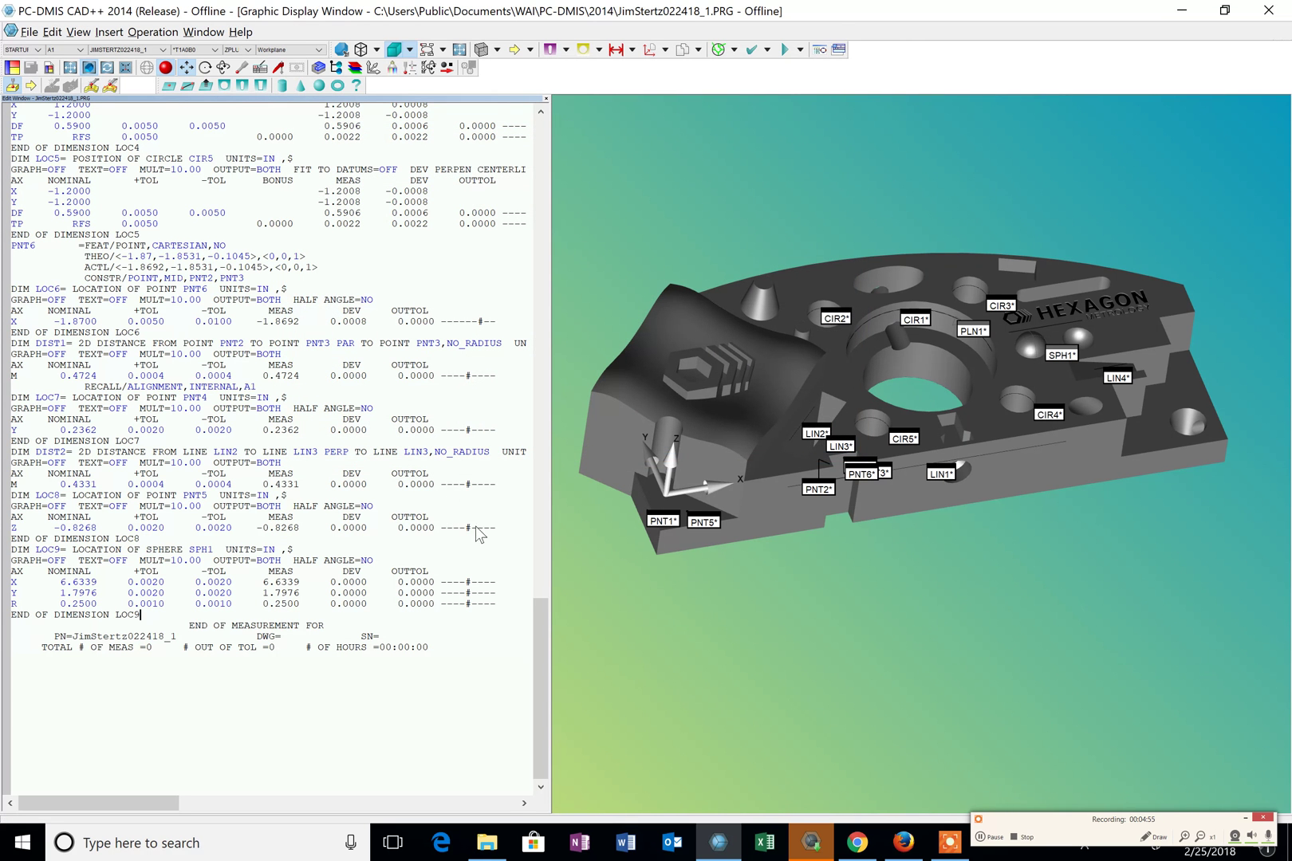